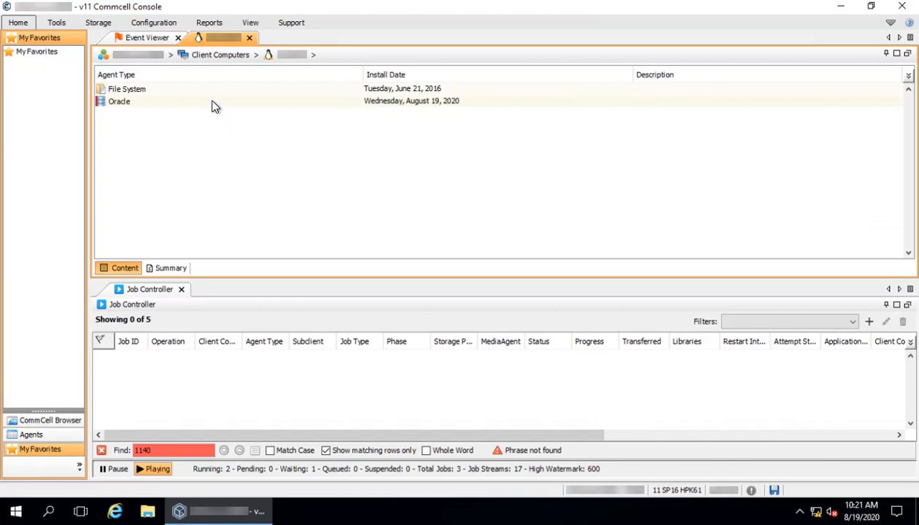
Open the client's Oracle agent and start creating a new instance (ORACLE SID)
left_click(214, 106)
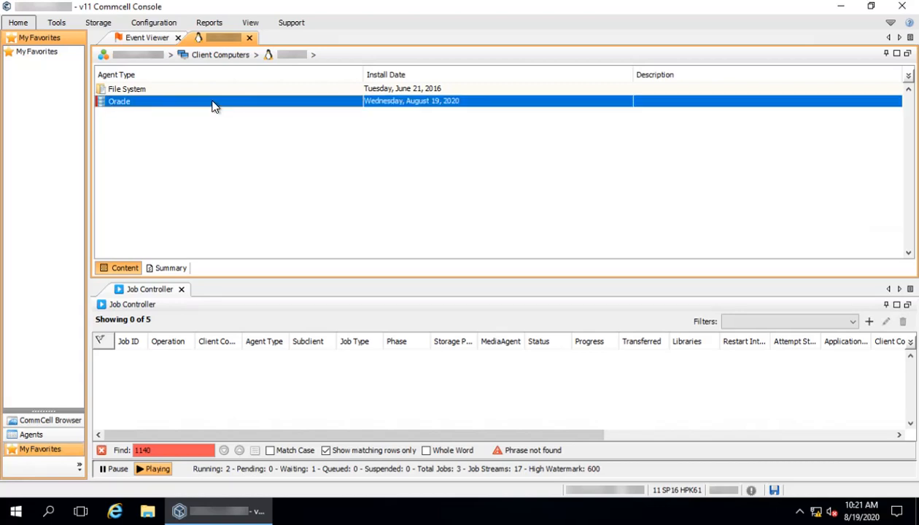
double_click(213, 102)
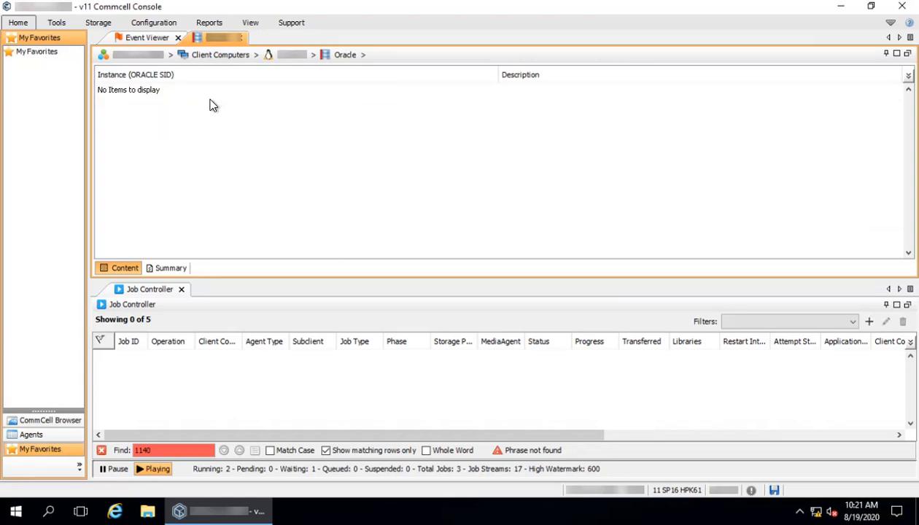
right_click(212, 102)
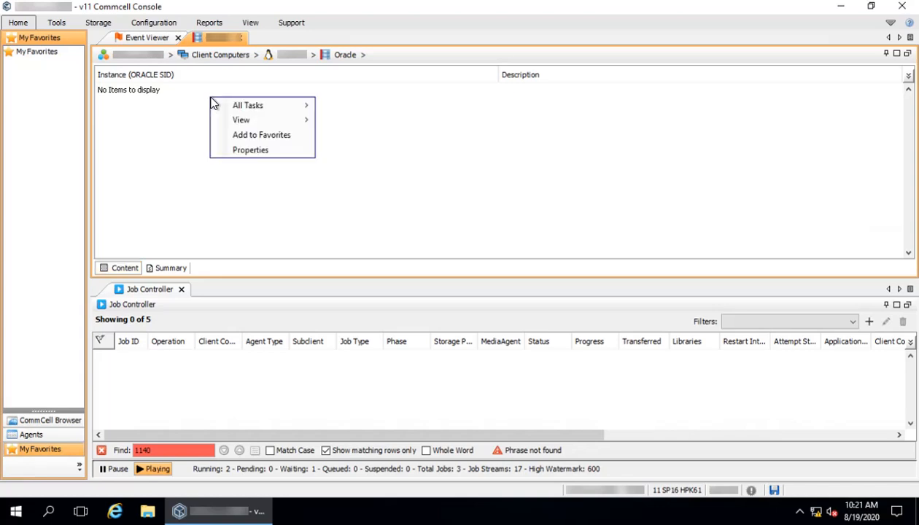
mouse_move(268, 110)
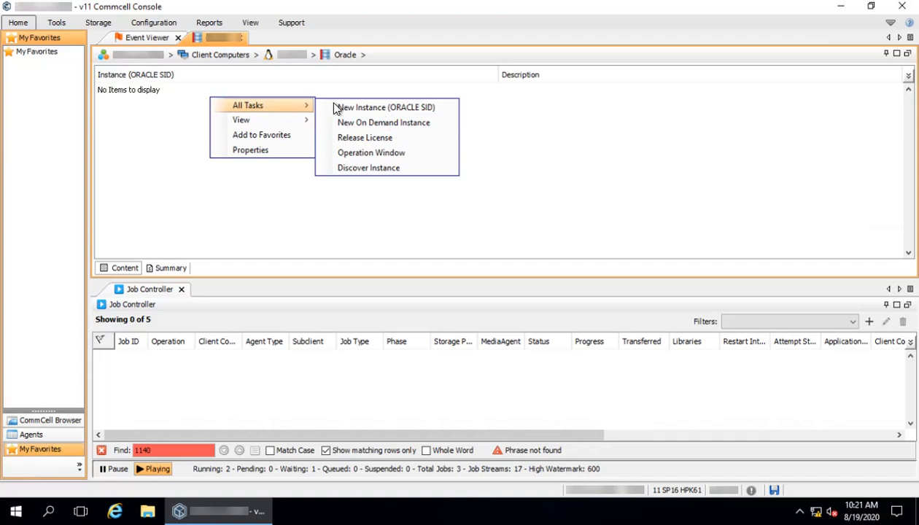
left_click(442, 109)
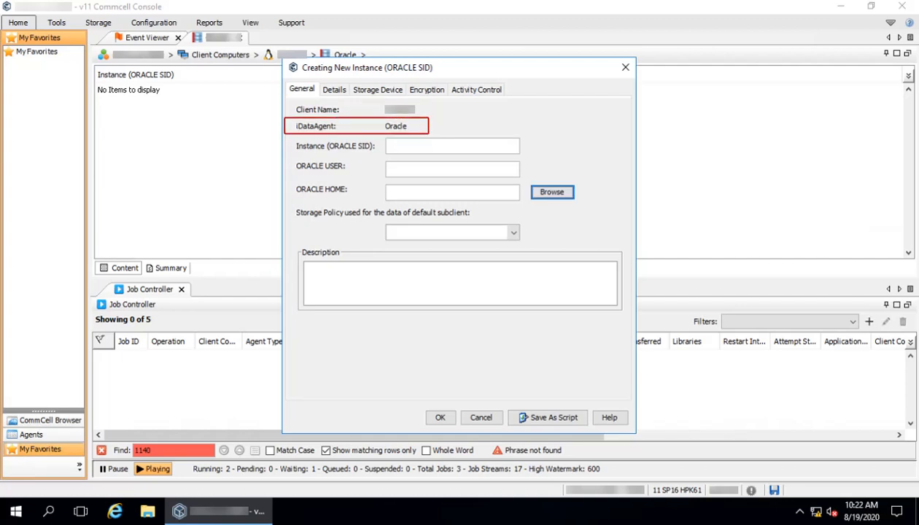
Set the instance's ORACLE SID to OTA and its ORACLE USER to oracle
left_click(410, 145)
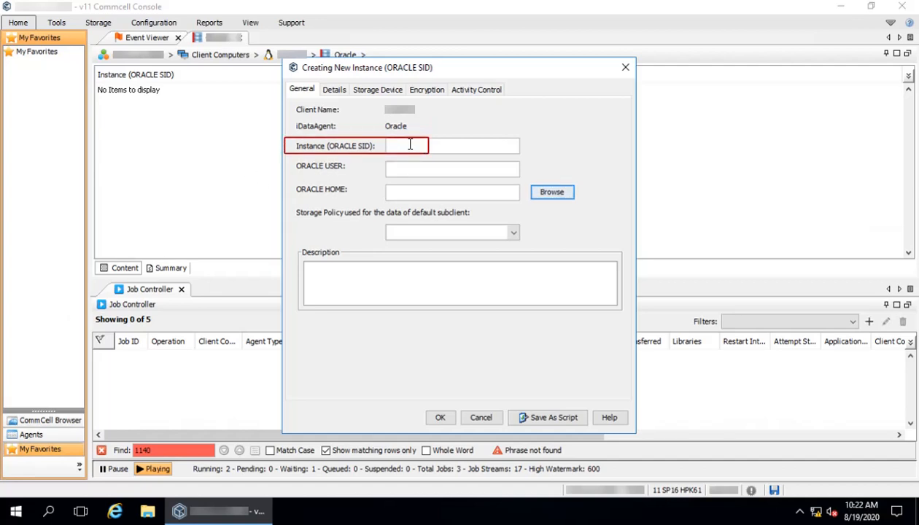
type("OTA")
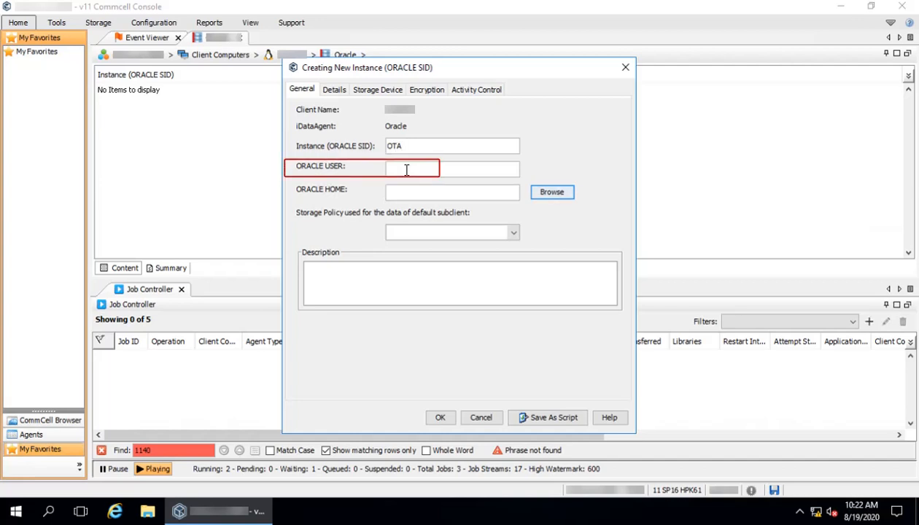
left_click(409, 167)
type("oracle")
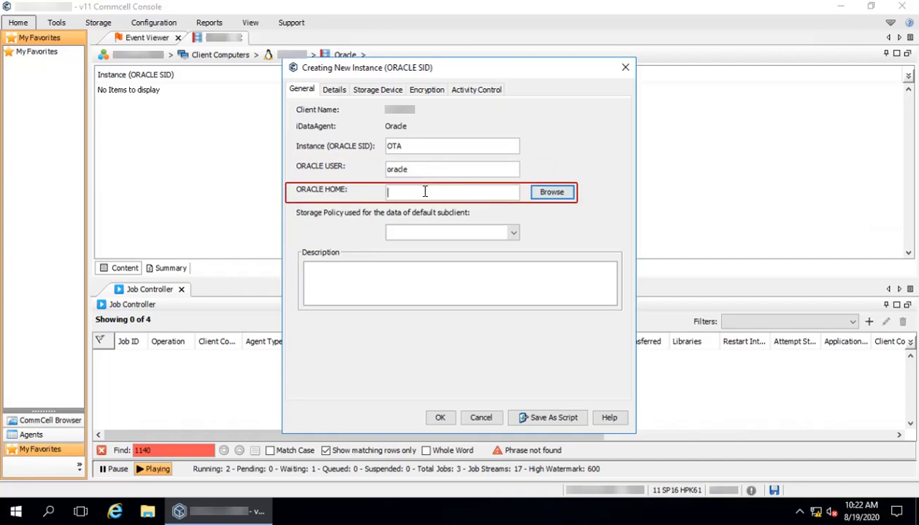
Browse the client's file system and set ORACLE HOME to /volumes/ora01/oracle/product/rdbms11204_ota
left_click(566, 198)
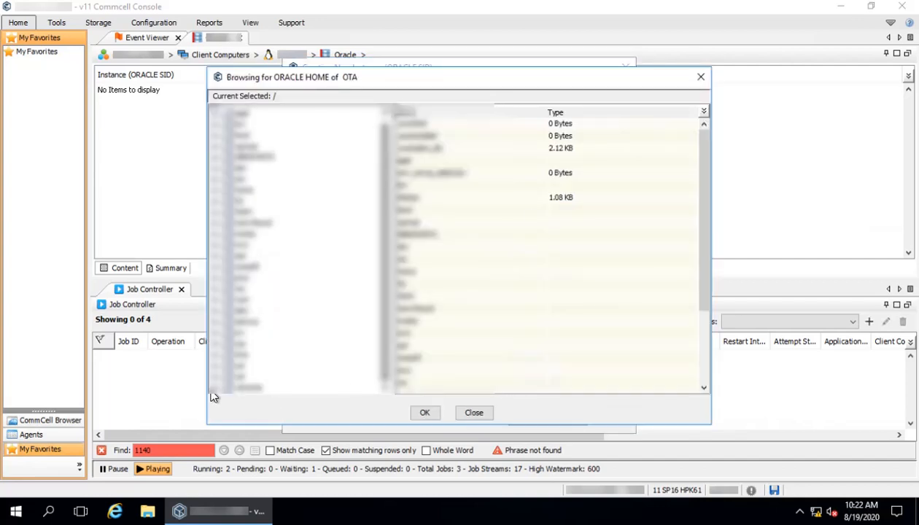
left_click(384, 382)
left_click(249, 388)
left_click(229, 387)
left_click(264, 353)
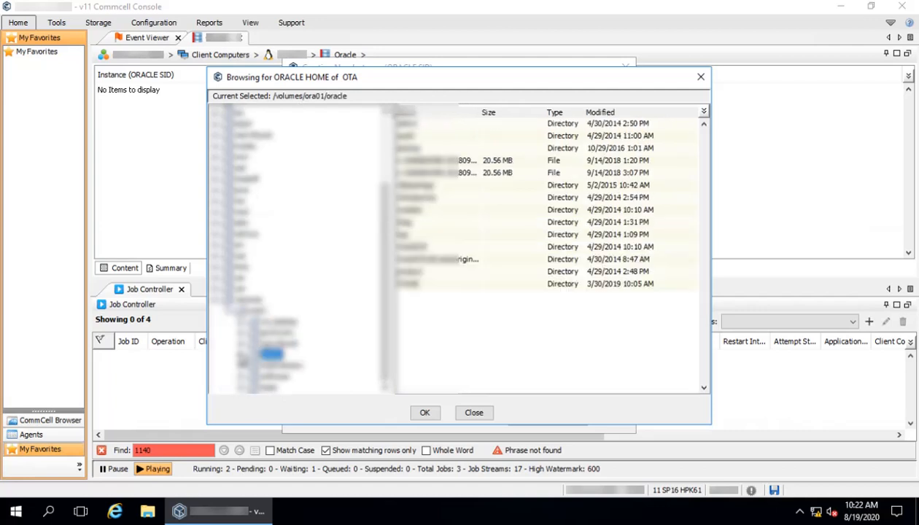
left_click(243, 354)
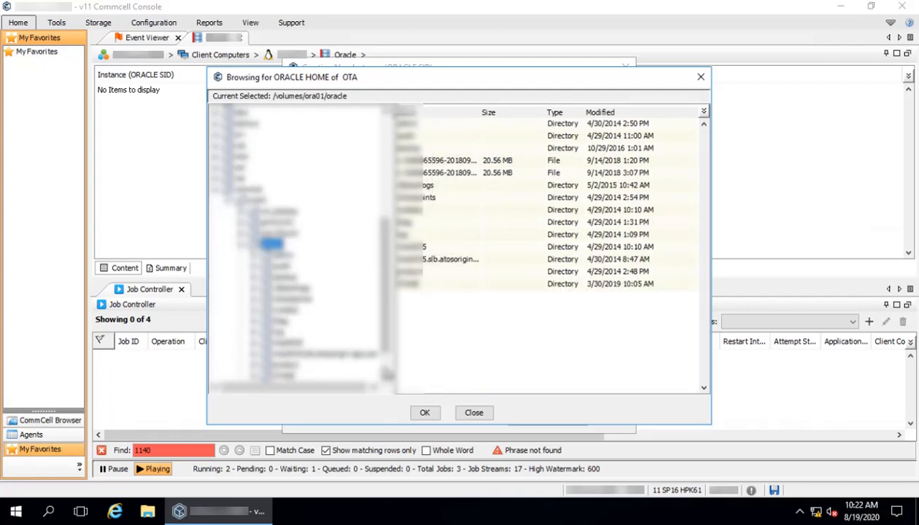
scroll(289, 337, "down", 1)
left_click(288, 334)
left_click(255, 333)
left_click(294, 341)
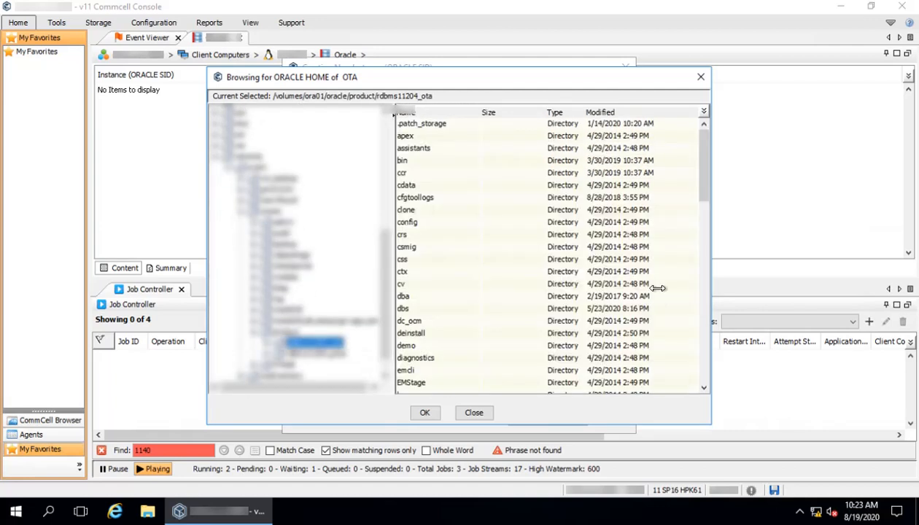
left_click(705, 294)
left_click(700, 313)
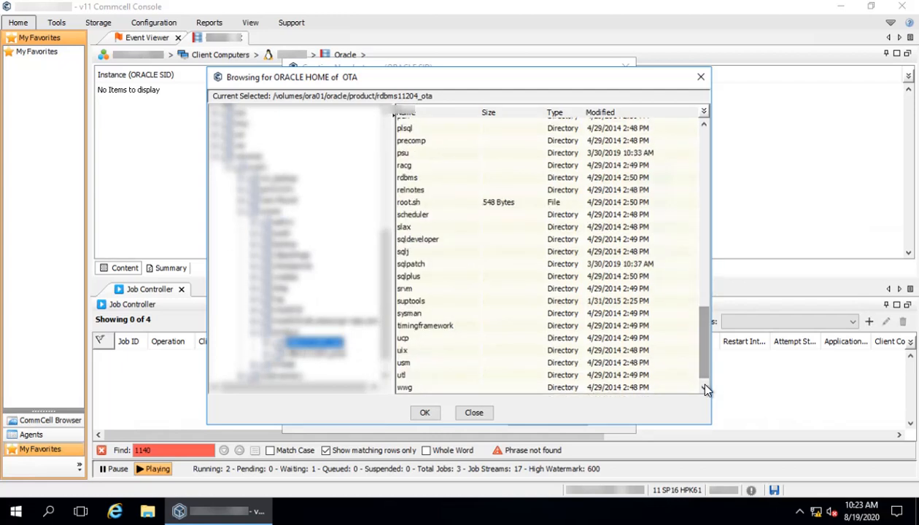
left_click(417, 412)
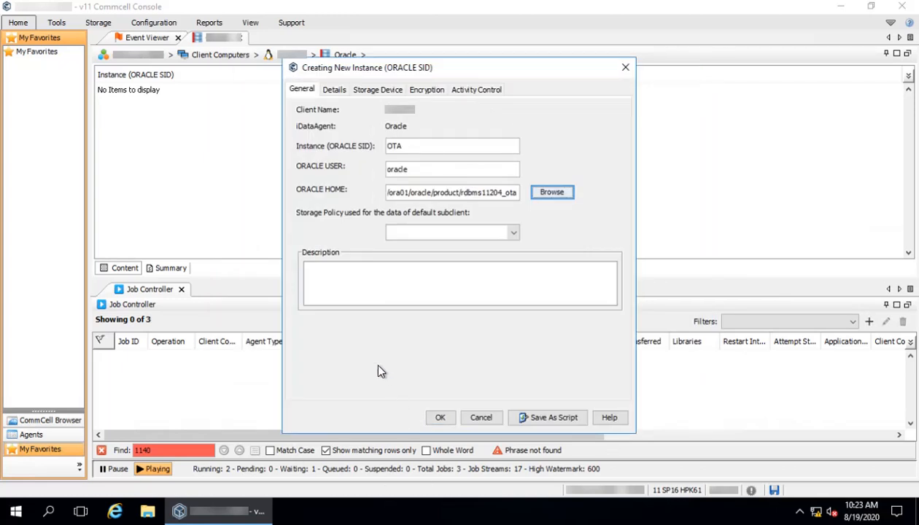
Choose the storage policy used for the data of the default subclient
left_click(514, 235)
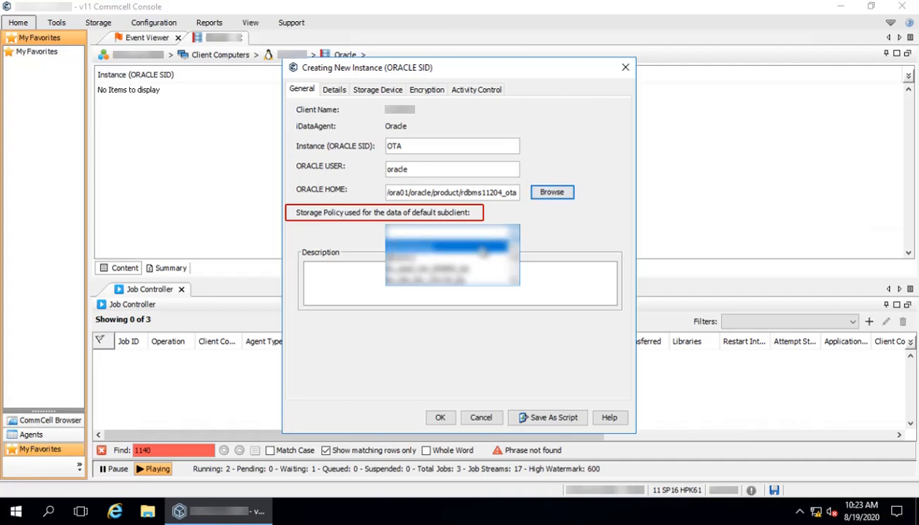
left_click(481, 248)
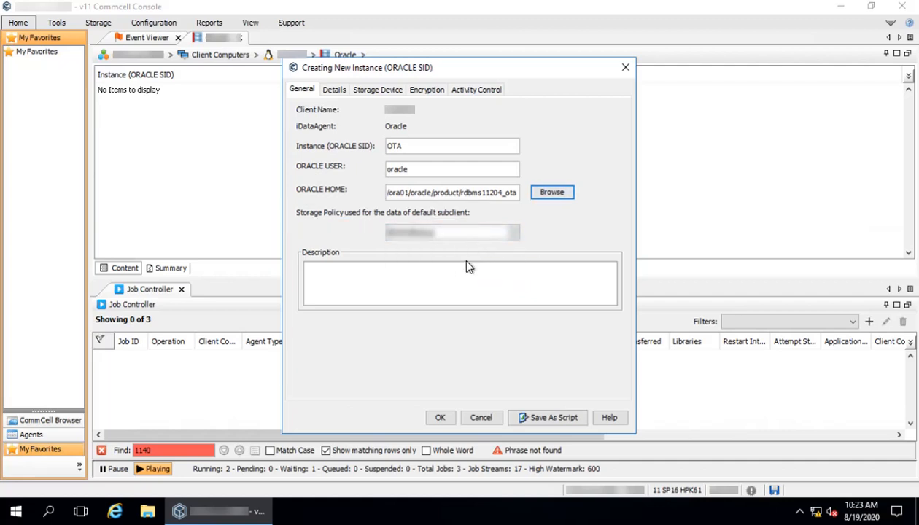
left_click(443, 285)
Set the user part of the instance's connect string to / and dismiss the password request without entering one
left_click(334, 90)
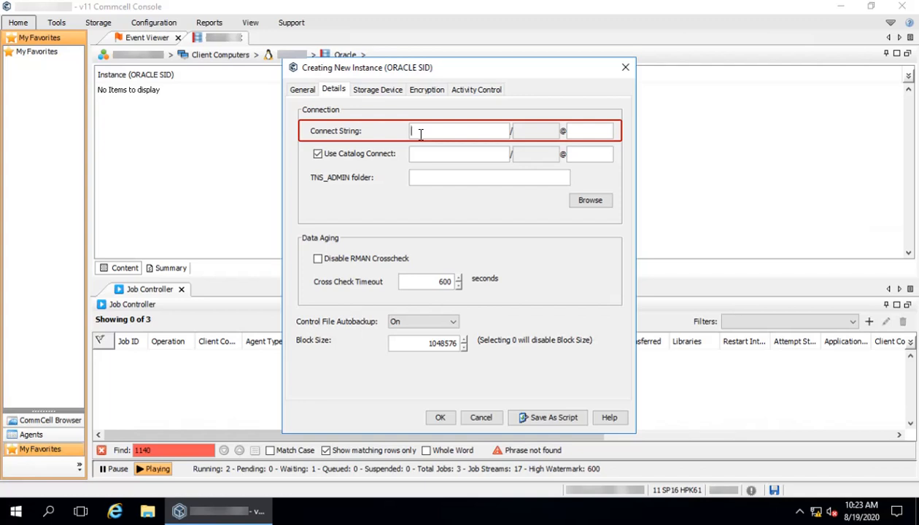
type("/")
type("man")
key("BackSpace")
key("BackSpace")
key("BackSpace")
key("BackSpace")
key("Tab")
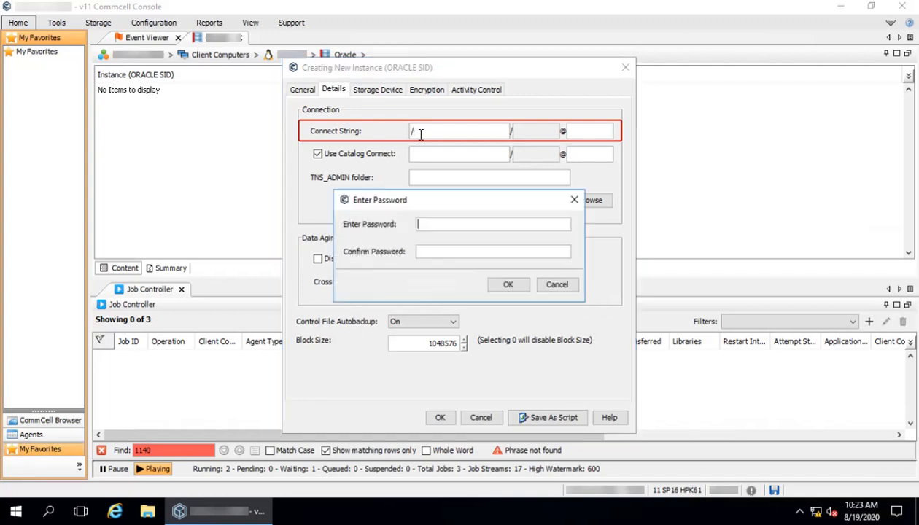
left_click(558, 285)
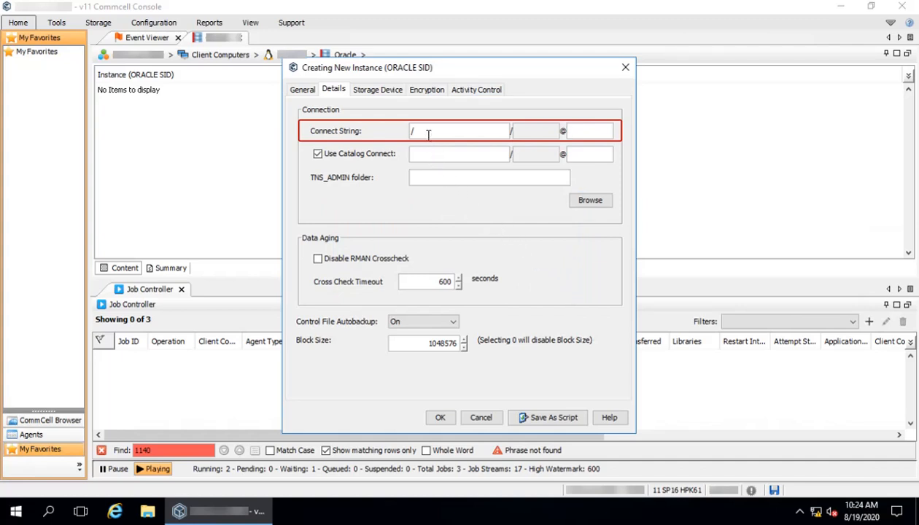
type("UTA")
key("BackSpace")
key("BackSpace")
key("BackSpace")
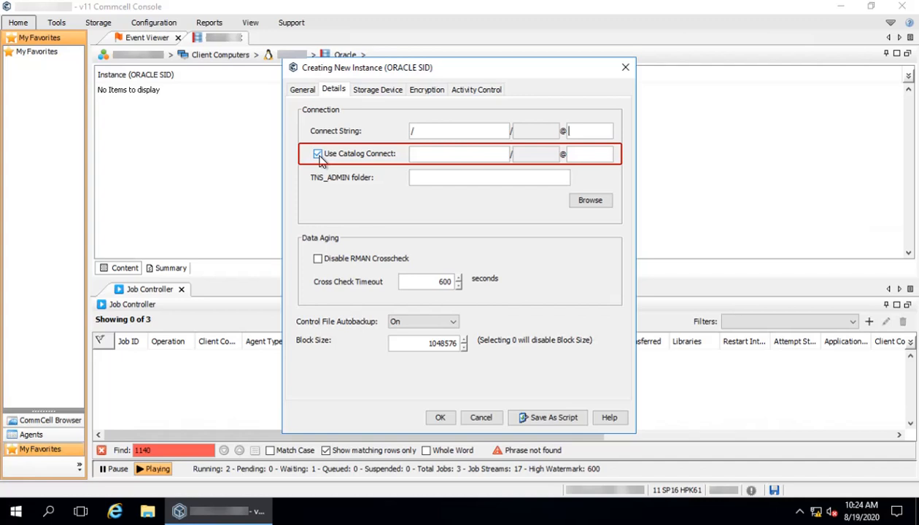
type("User ID")
key("BackSpace")
key("BackSpace")
key("BackSpace")
key("BackSpace")
key("BackSpace")
key("BackSpace")
key("BackSpace")
key("Tab")
type("Password")
key("BackSpace")
key("BackSpace")
key("BackSpace")
key("BackSpace")
key("BackSpace")
key("BackSpace")
key("BackSpace")
key("BackSpace")
key("Tab")
type("Ora SID")
key("BackSpace")
key("BackSpace")
key("BackSpace")
key("BackSpace")
key("BackSpace")
key("BackSpace")
key("BackSpace")
Turn off Use Catalog Connect in the instance's connection details
left_click(318, 154)
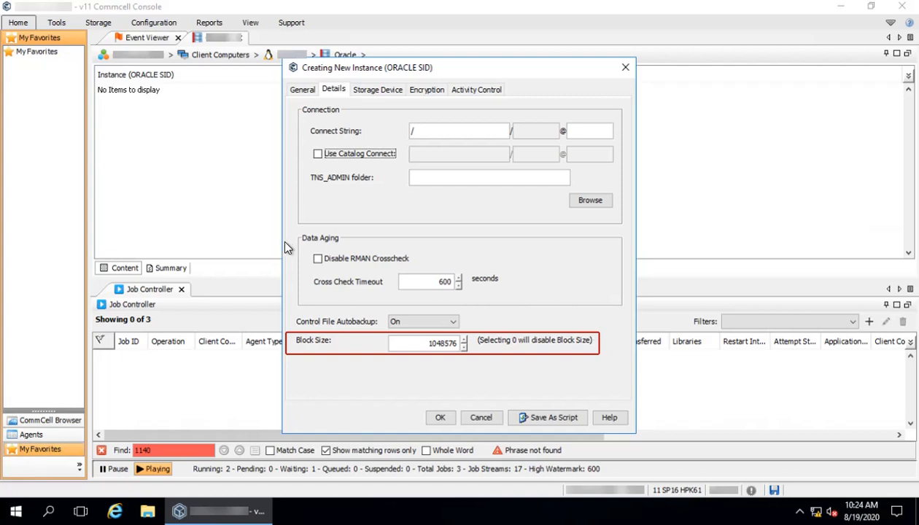
Choose the instance's storage policy for command line data backup and log backup
left_click(370, 94)
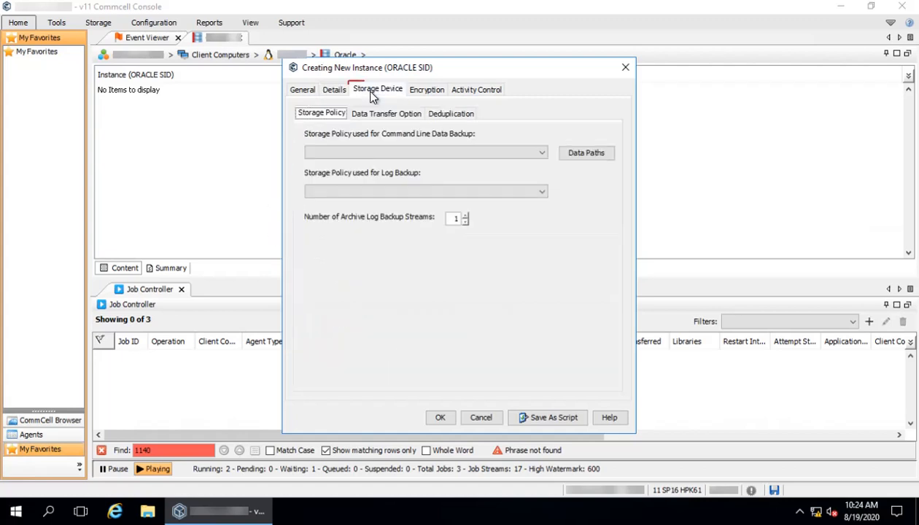
left_click(429, 154)
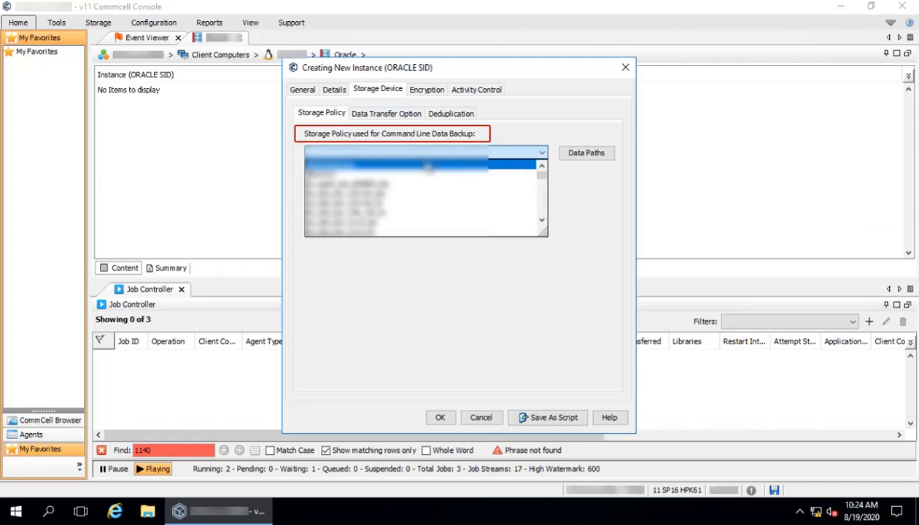
left_click(427, 165)
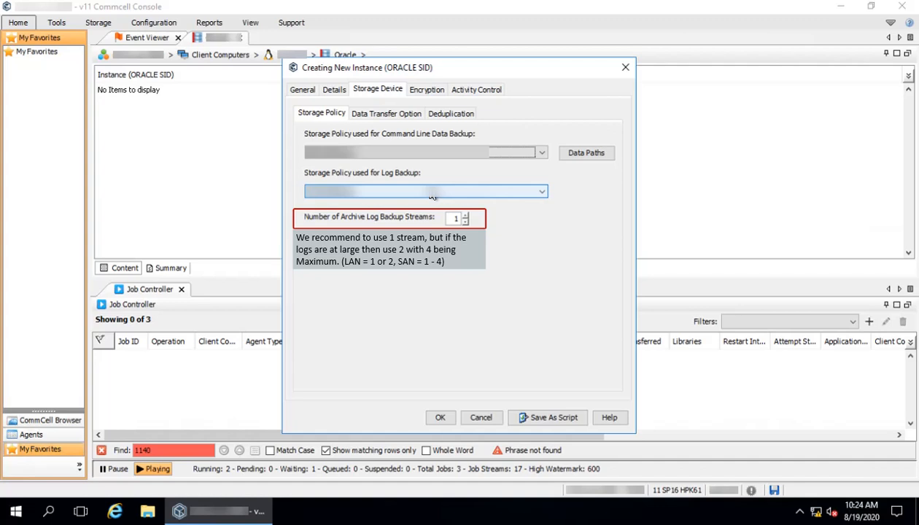
Set the software compression for command line backup to On Client in the data transfer options
left_click(410, 117)
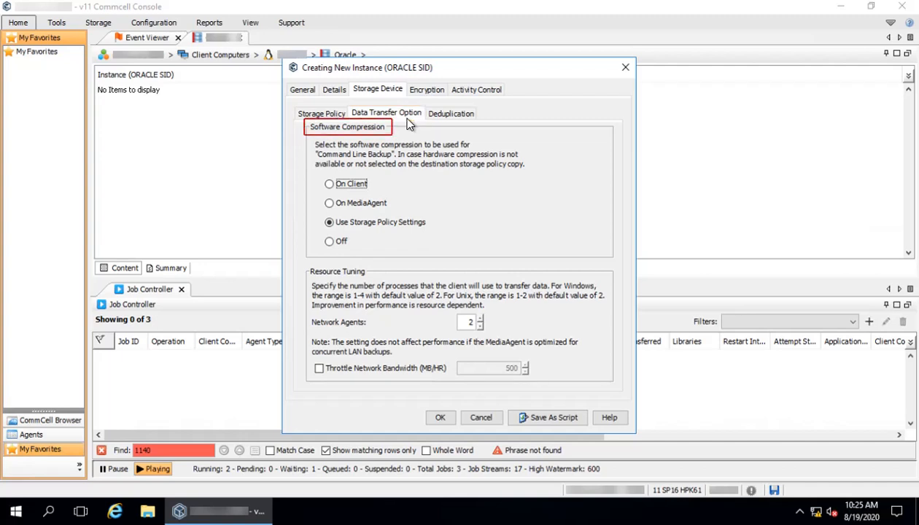
left_click(357, 185)
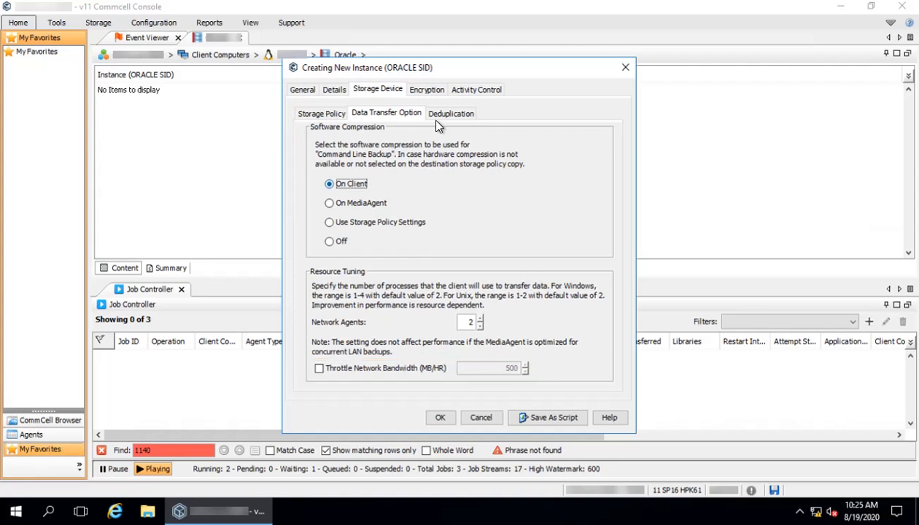
Review the new instance's deduplication, encryption and activity control settings
left_click(437, 114)
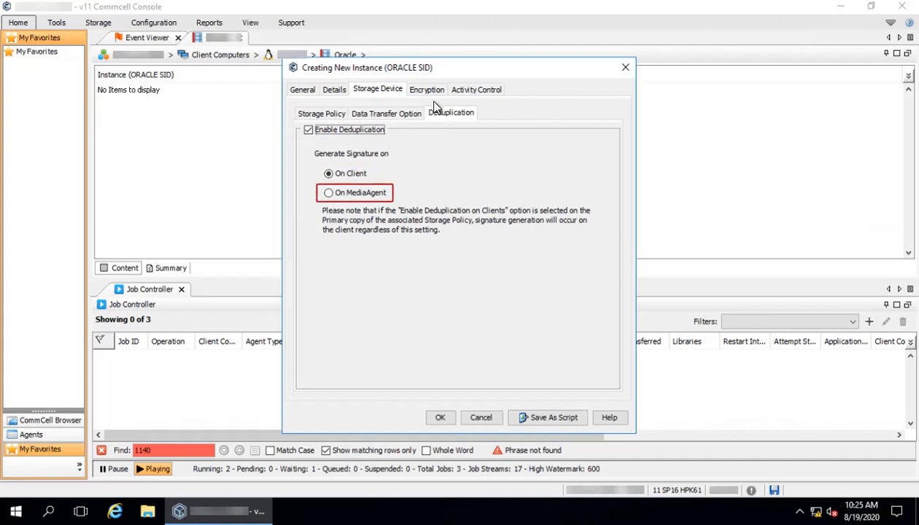
left_click(433, 95)
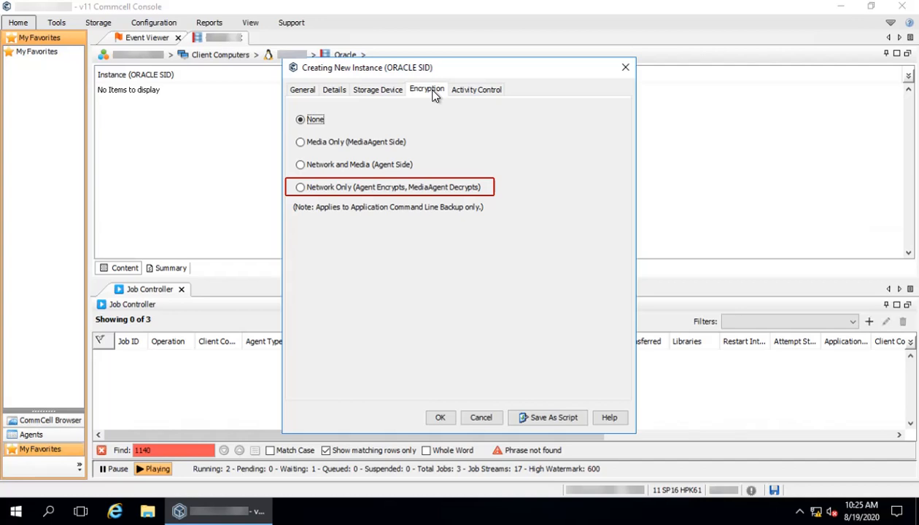
left_click(477, 93)
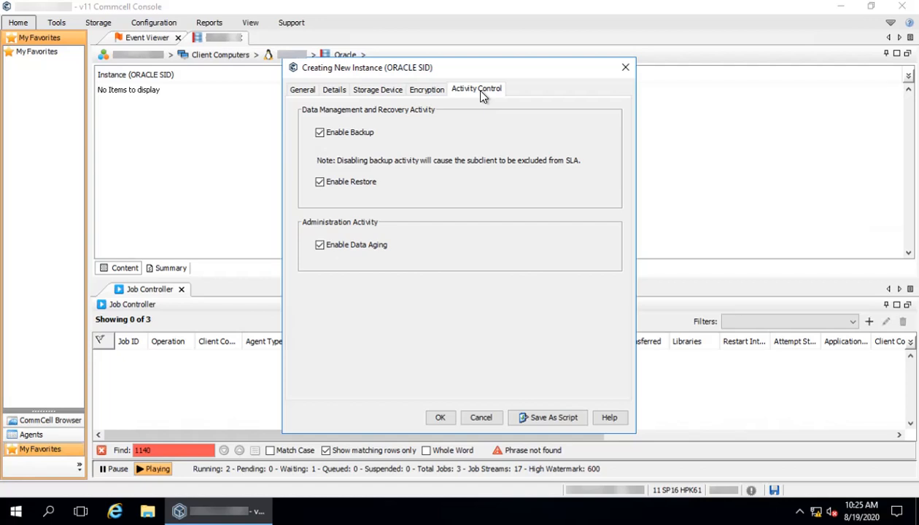
left_click(363, 135)
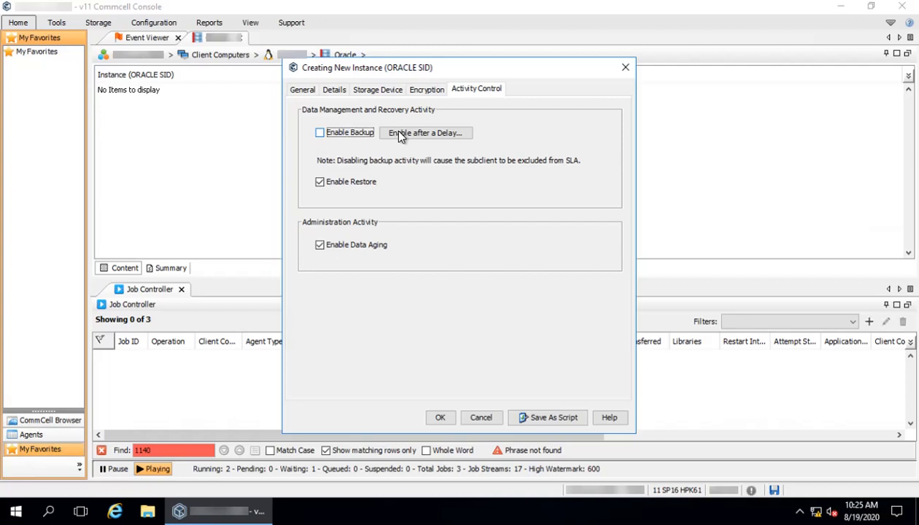
left_click(400, 134)
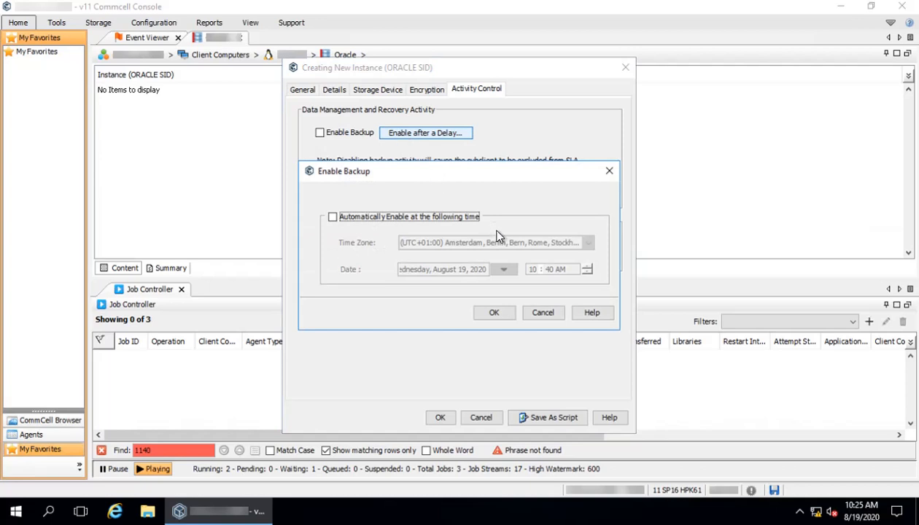
left_click(543, 316)
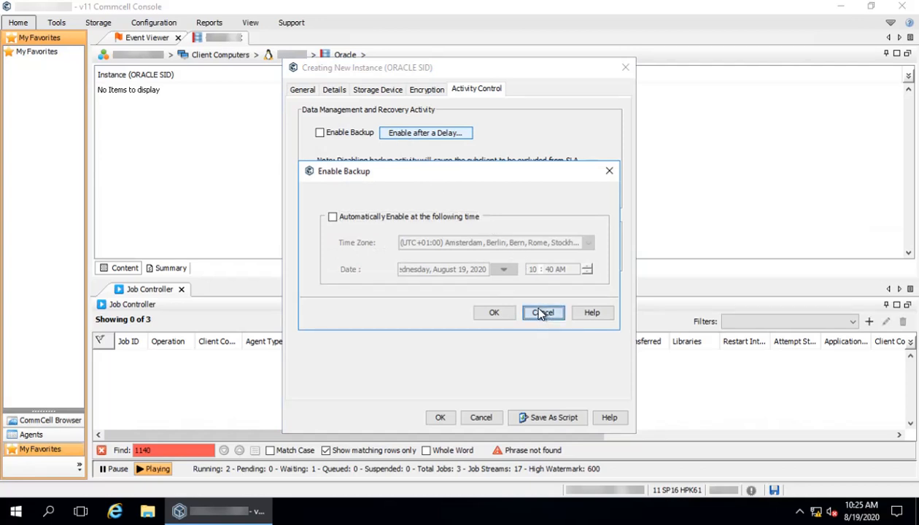
left_click(541, 314)
left_click(320, 133)
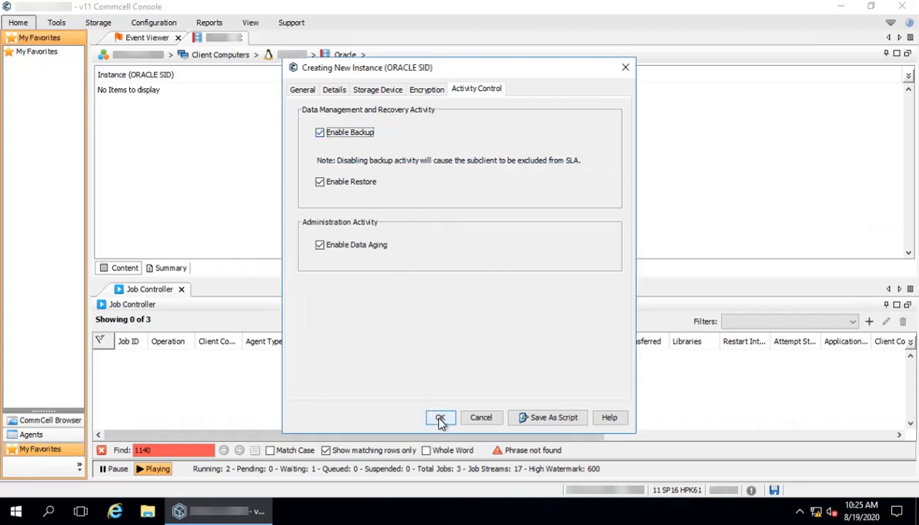
Confirm the creation of the OTA instance and select it in the Oracle agent's instance list
left_click(441, 418)
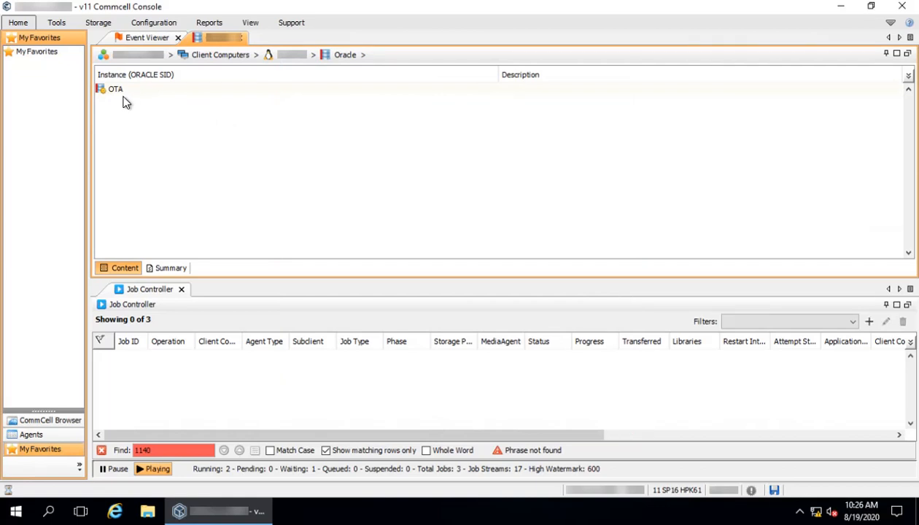
left_click(133, 96)
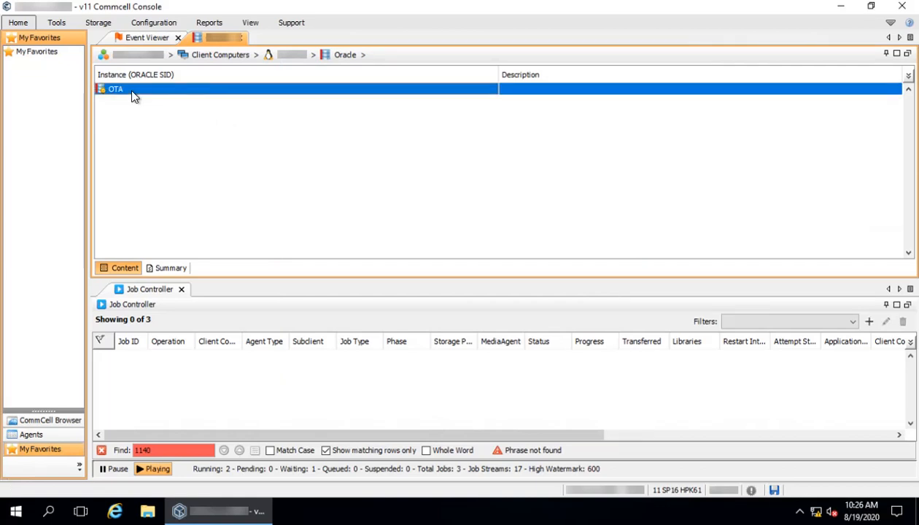
Open the OTA instance's properties and refresh its Oracle status
right_click(134, 96)
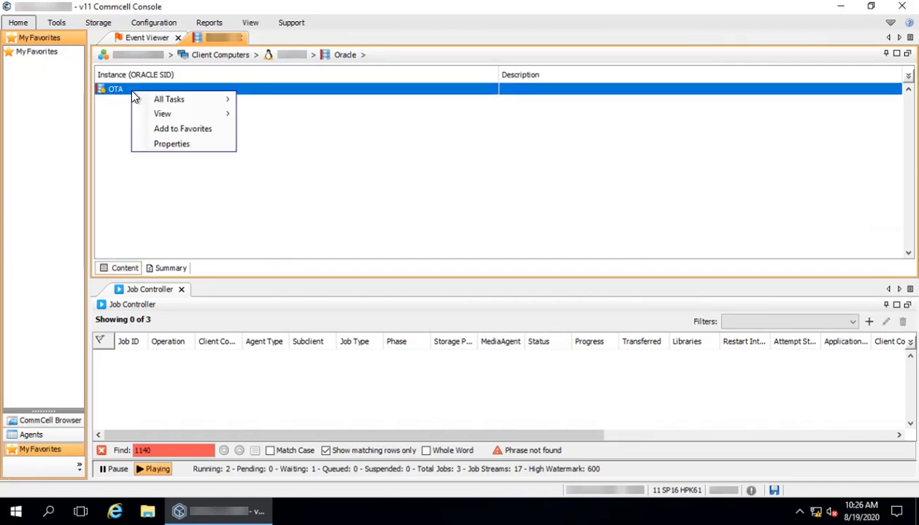
mouse_move(155, 105)
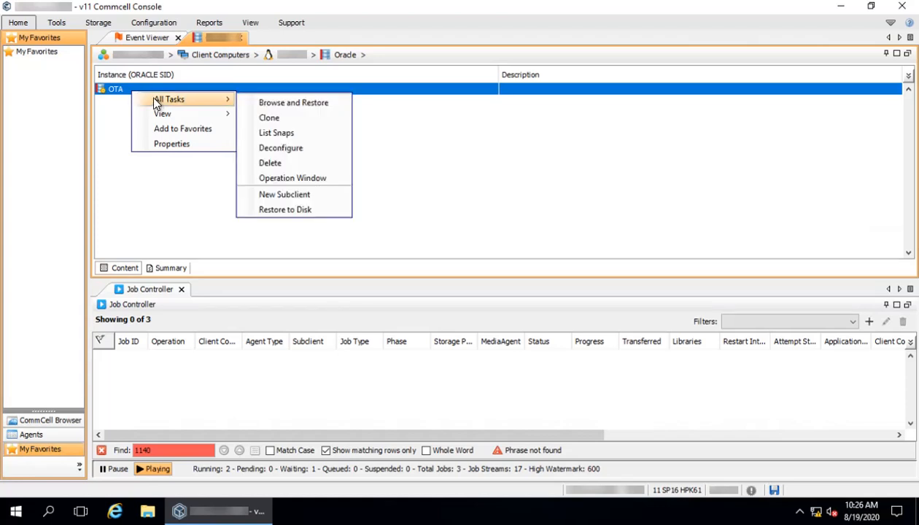
left_click(150, 145)
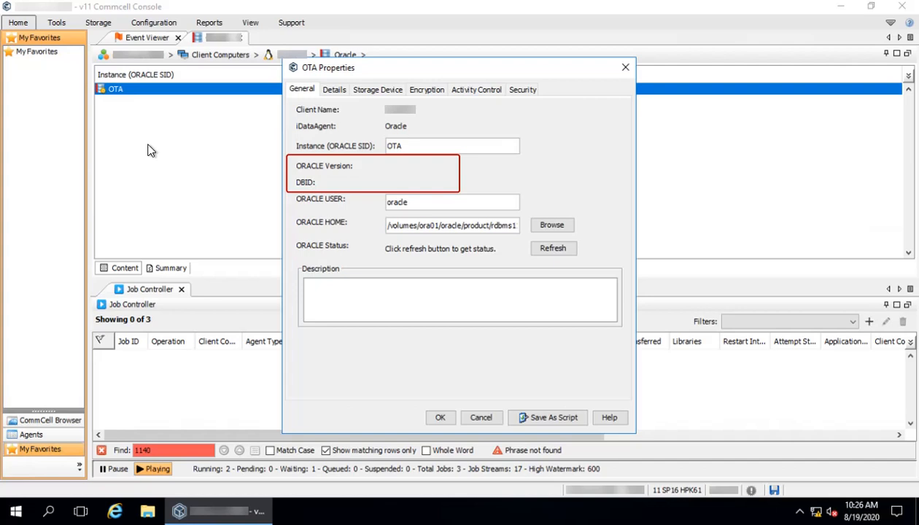
left_click(556, 249)
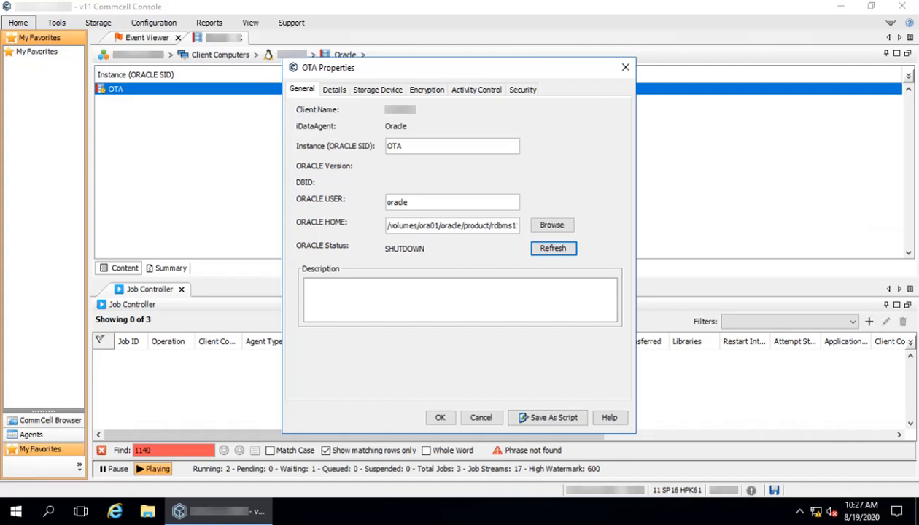
Review the OTA instance's details, storage device, encryption, activity control and security settings, and close the properties without saving
left_click(331, 91)
left_click(387, 90)
left_click(430, 91)
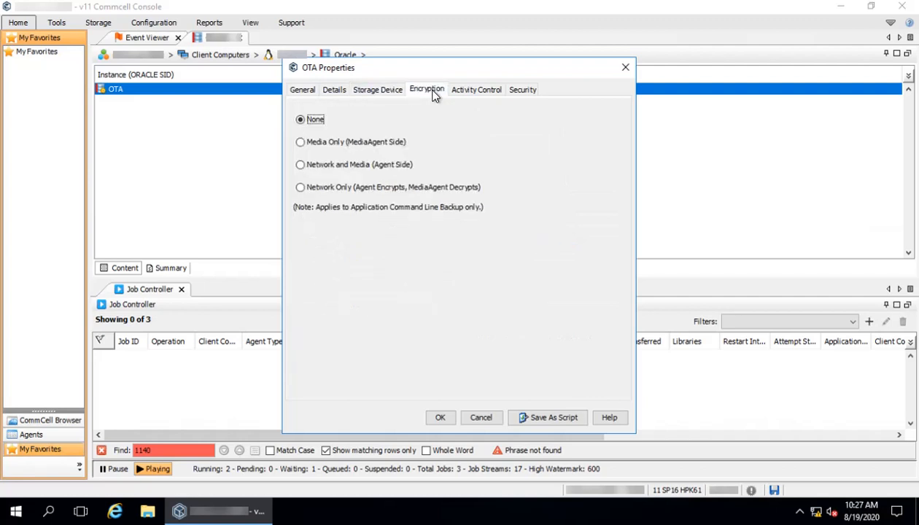
left_click(478, 91)
left_click(522, 90)
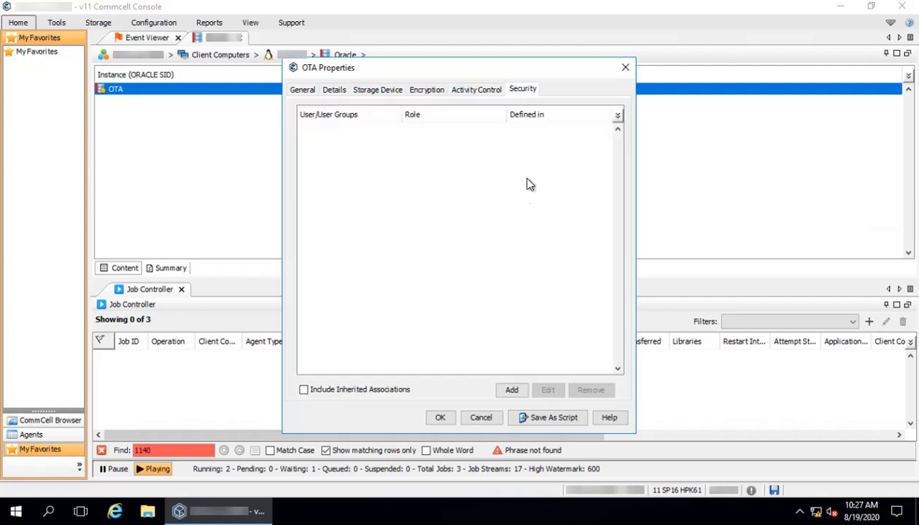
left_click(479, 419)
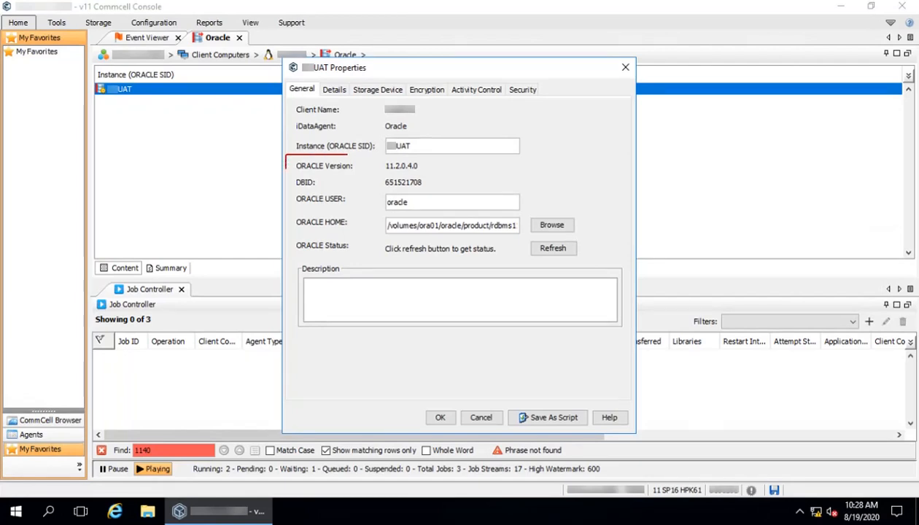
Refresh the UAT instance's Oracle status, review its connection, storage, encryption, activity control and security settings, and close without saving
left_click(543, 253)
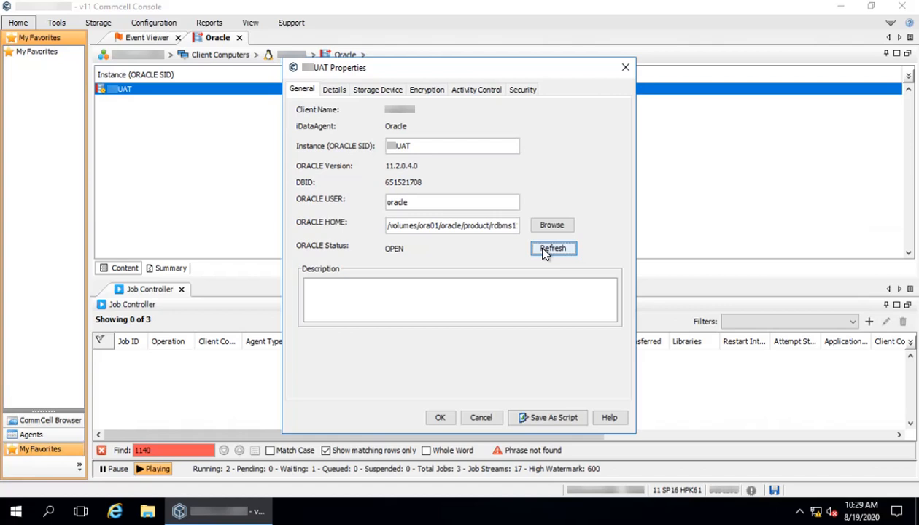
left_click(339, 90)
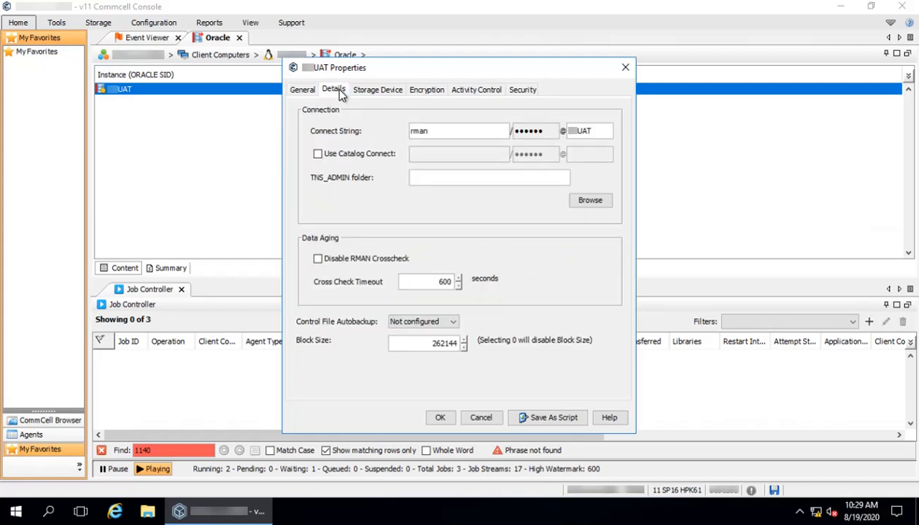
left_click(388, 90)
left_click(416, 114)
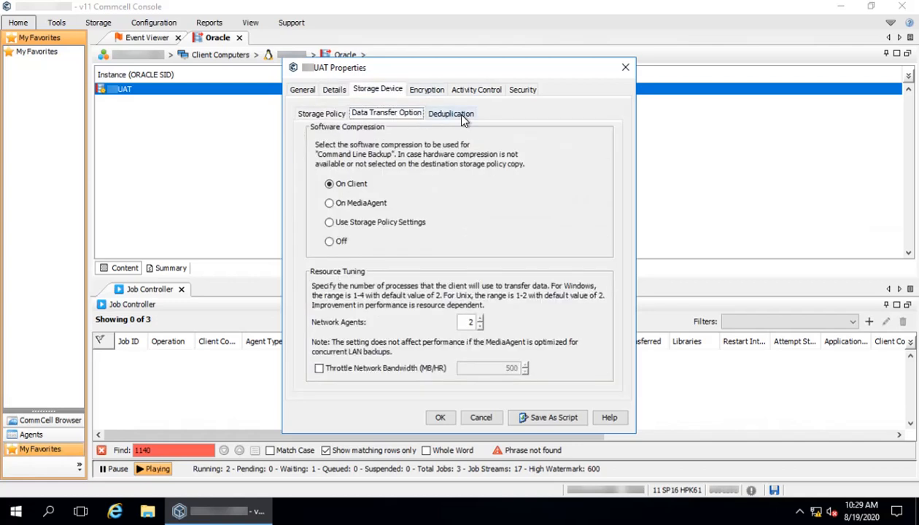
left_click(453, 113)
left_click(430, 89)
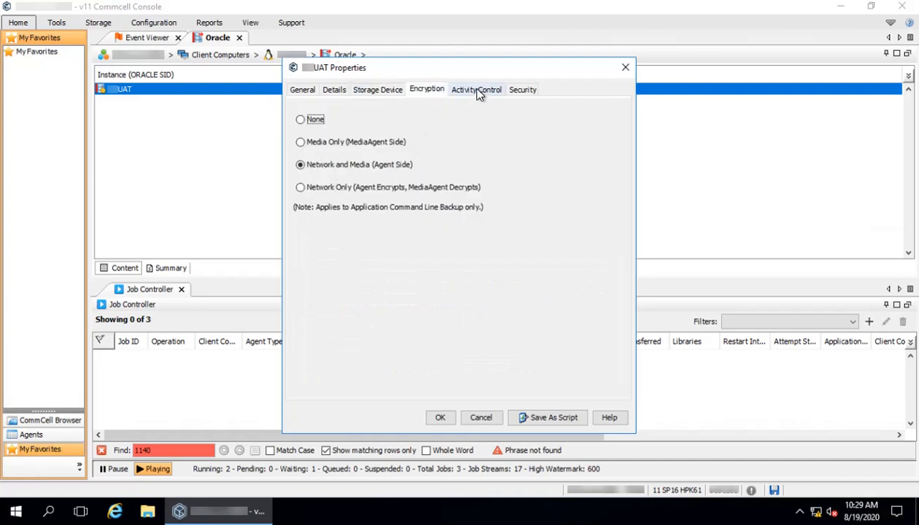
left_click(478, 91)
left_click(520, 90)
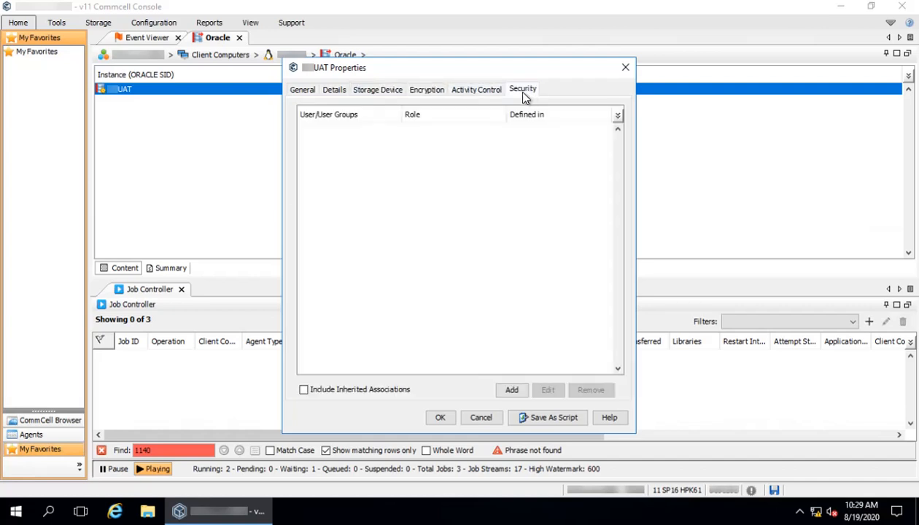
left_click(481, 418)
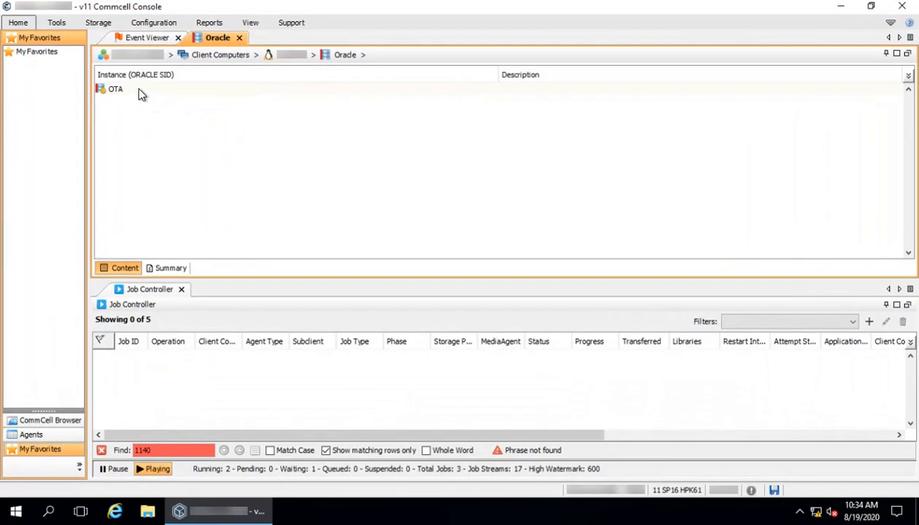
Open the OTA instance's default subclient properties and check its backup content, dismissing the database view error
double_click(133, 88)
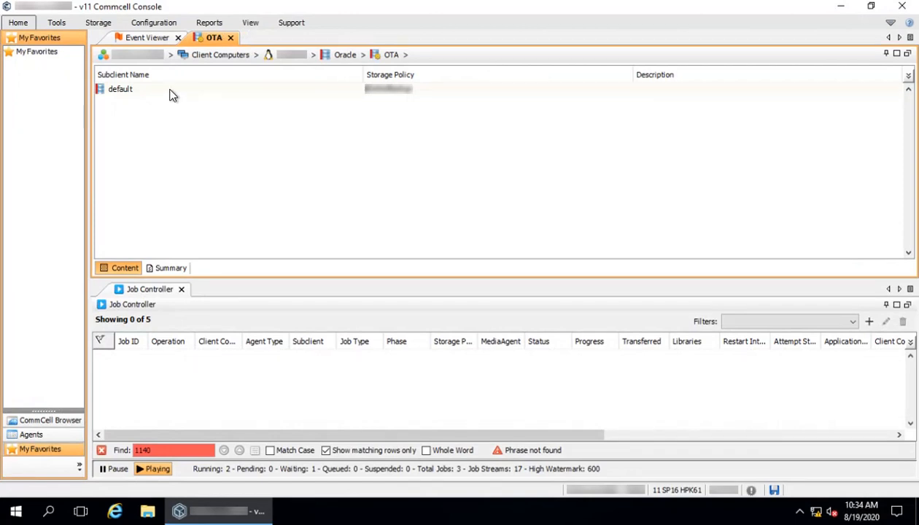
left_click(167, 93)
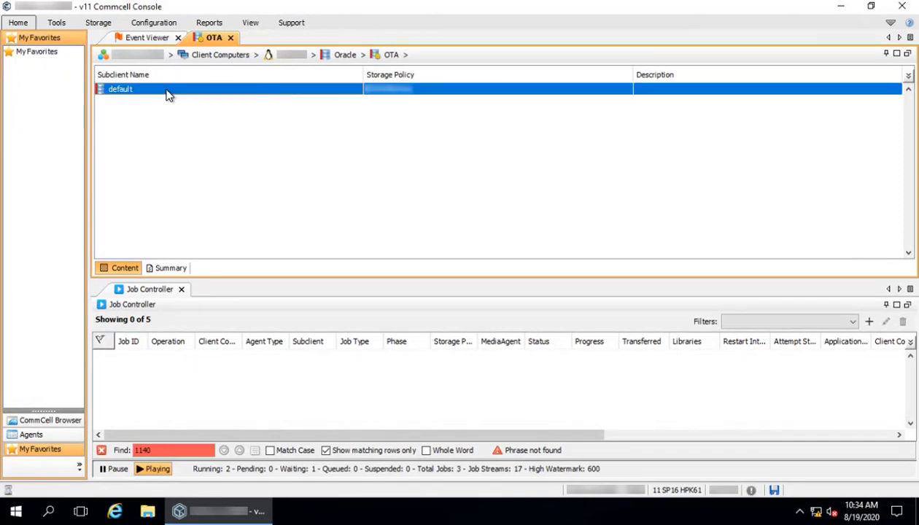
double_click(167, 93)
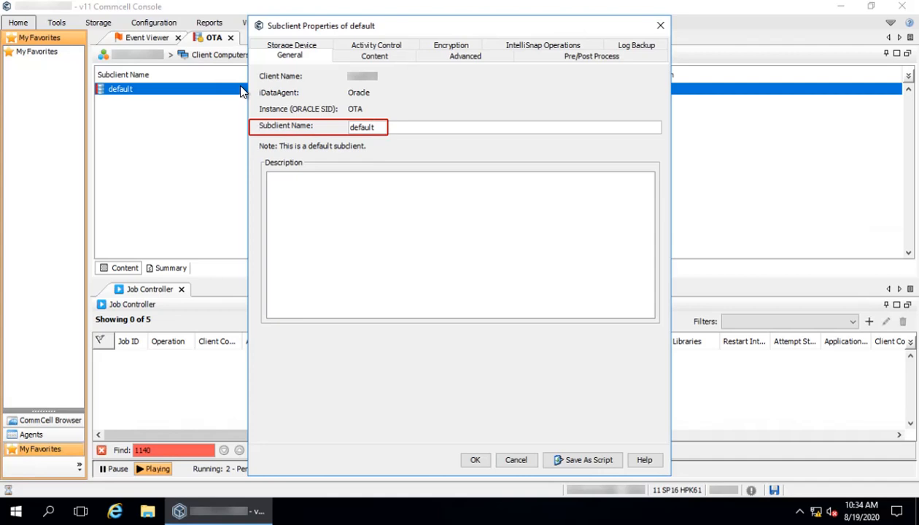
left_click(364, 59)
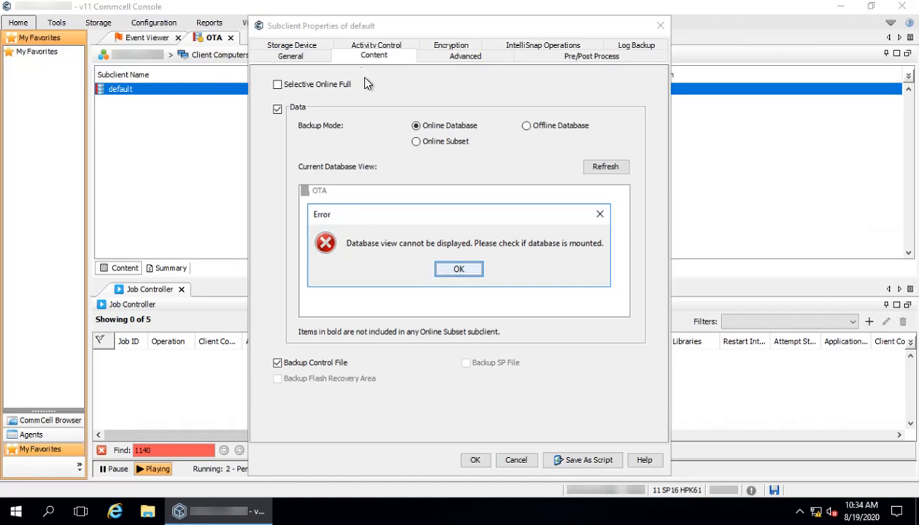
left_click(458, 269)
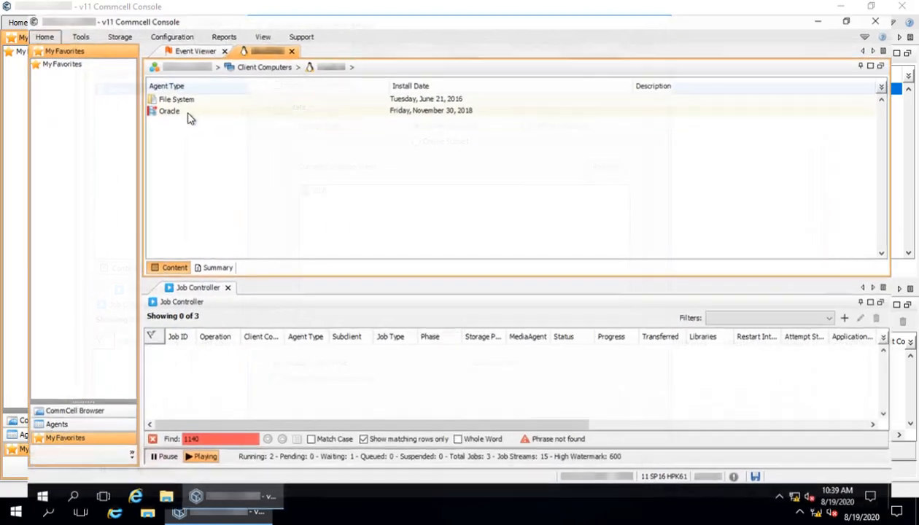
Open the default subclient properties of the UAT instance under the other client's Oracle agent and view its backup content
double_click(169, 103)
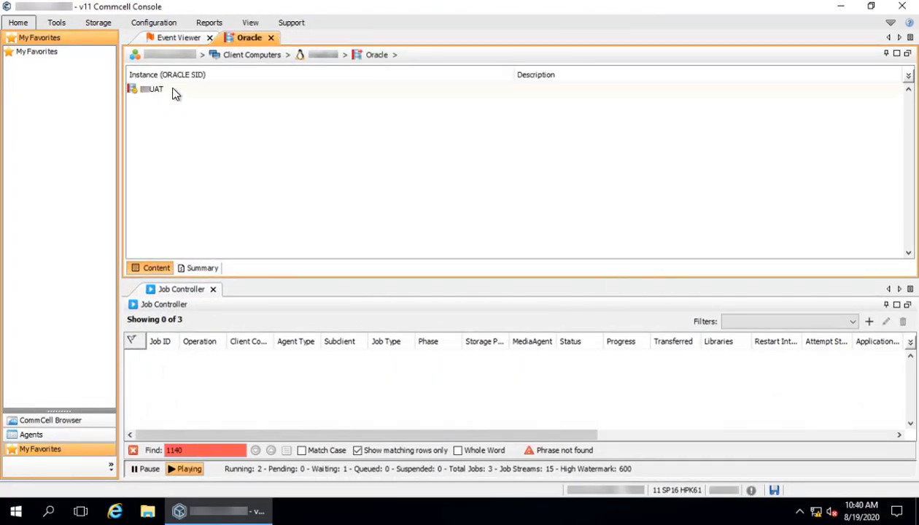
double_click(172, 89)
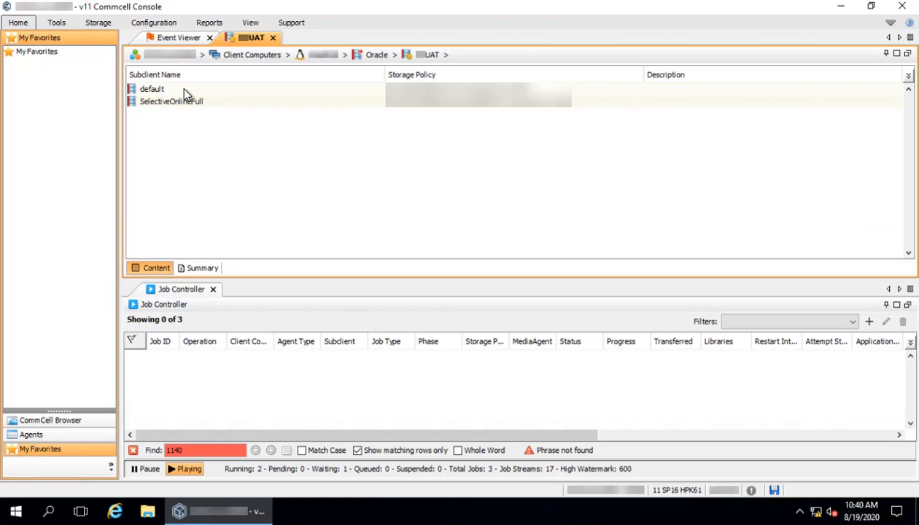
left_click(184, 90)
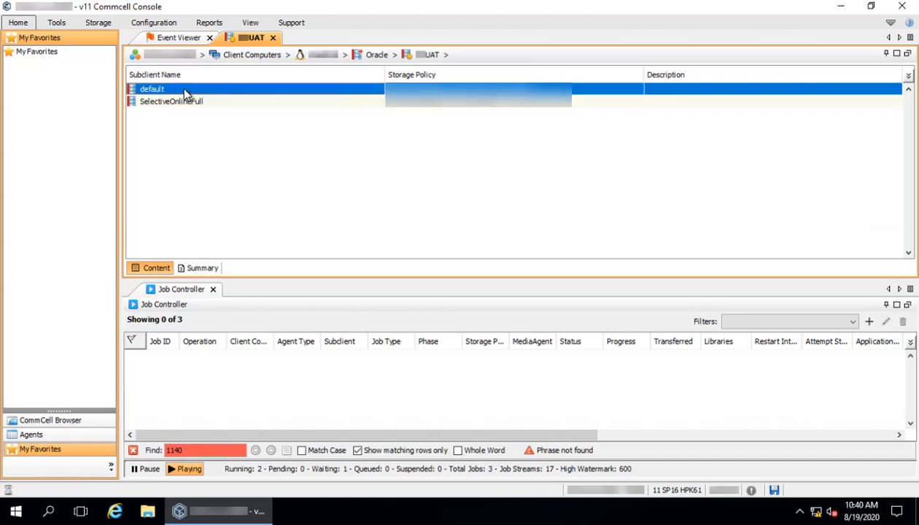
double_click(184, 90)
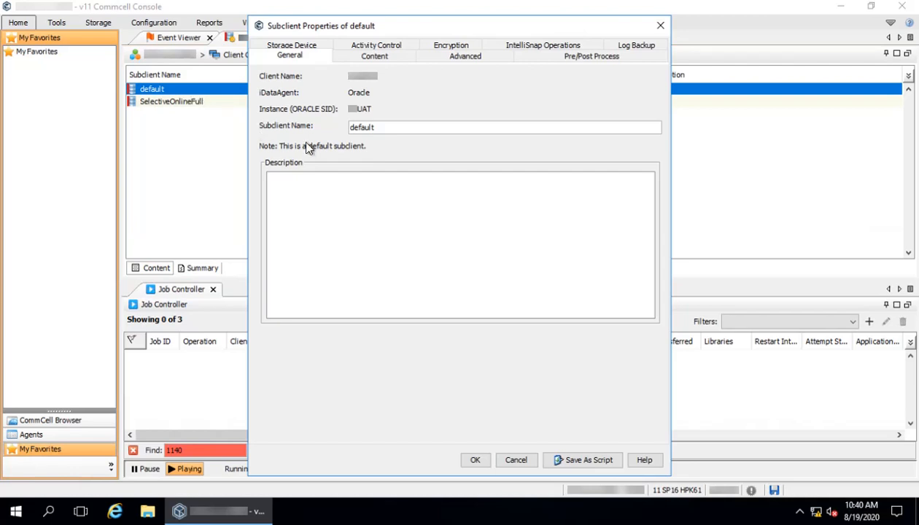
left_click(398, 59)
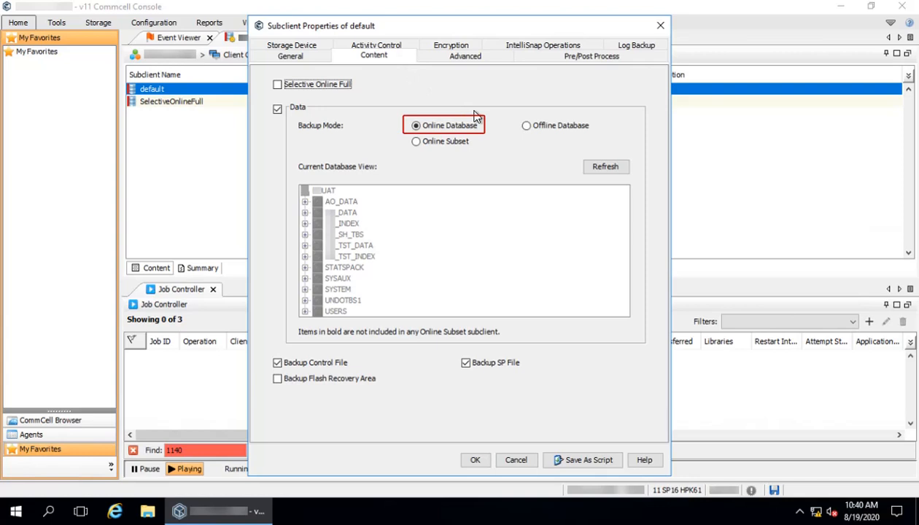
Try the Offline Database and Online Subset backup modes for the default subclient, declining the subset backup
left_click(528, 128)
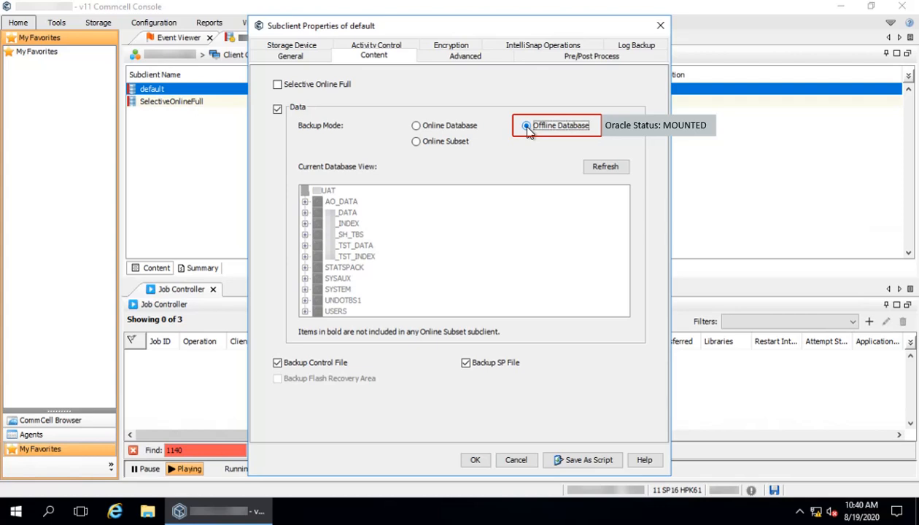
left_click(460, 145)
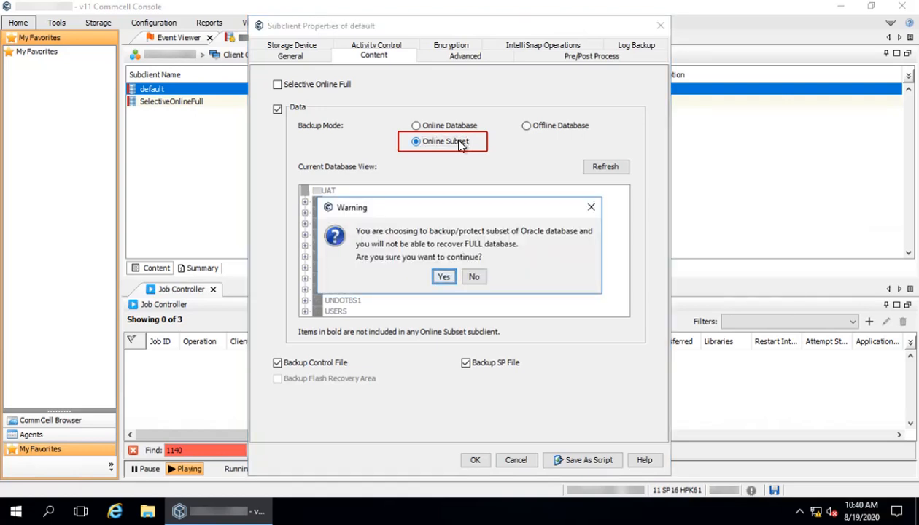
left_click(475, 278)
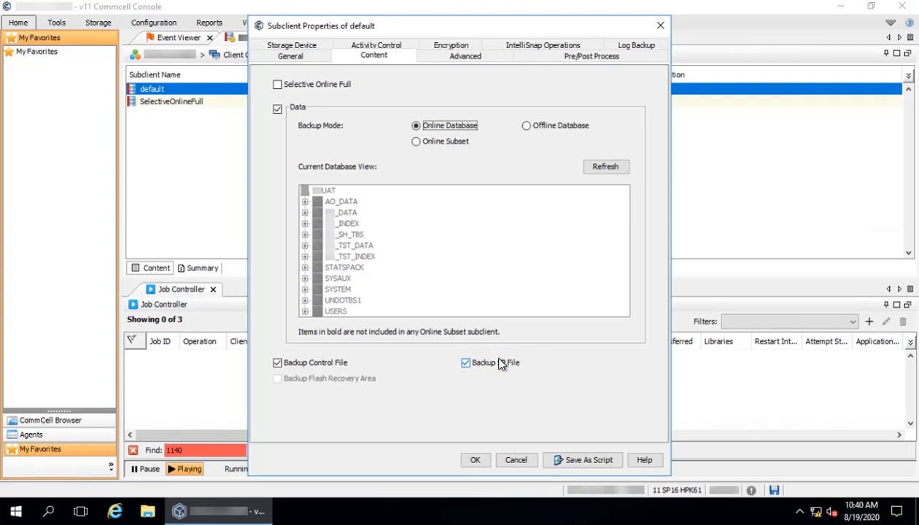
Review the default subclient's advanced backup arguments, offline arguments and options, plus its pre/post backup processes
left_click(501, 59)
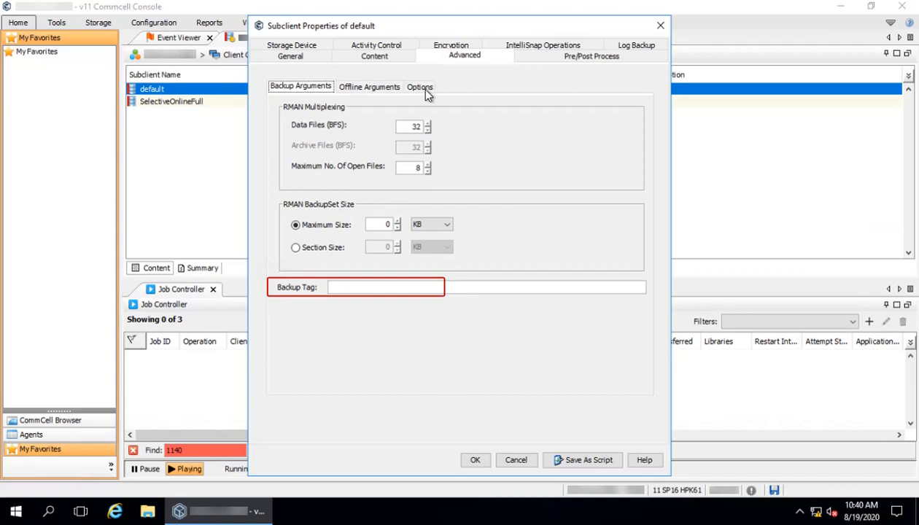
left_click(395, 88)
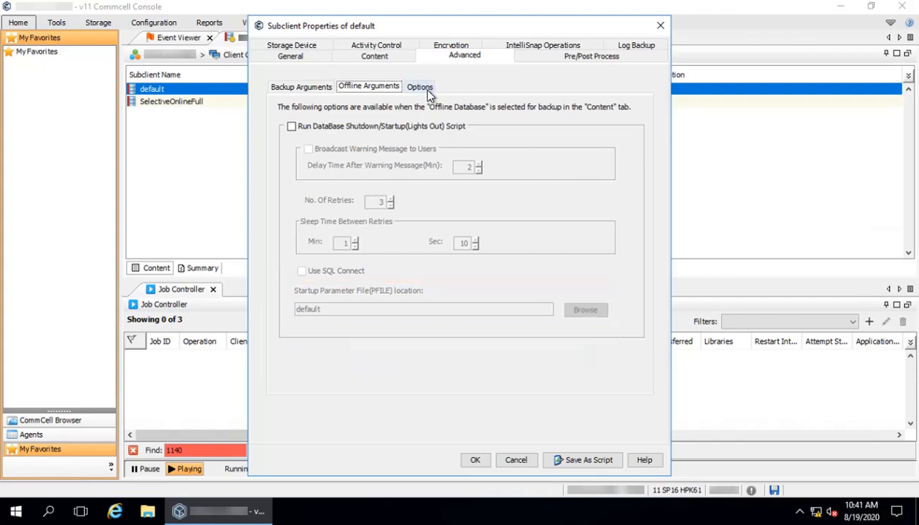
left_click(423, 88)
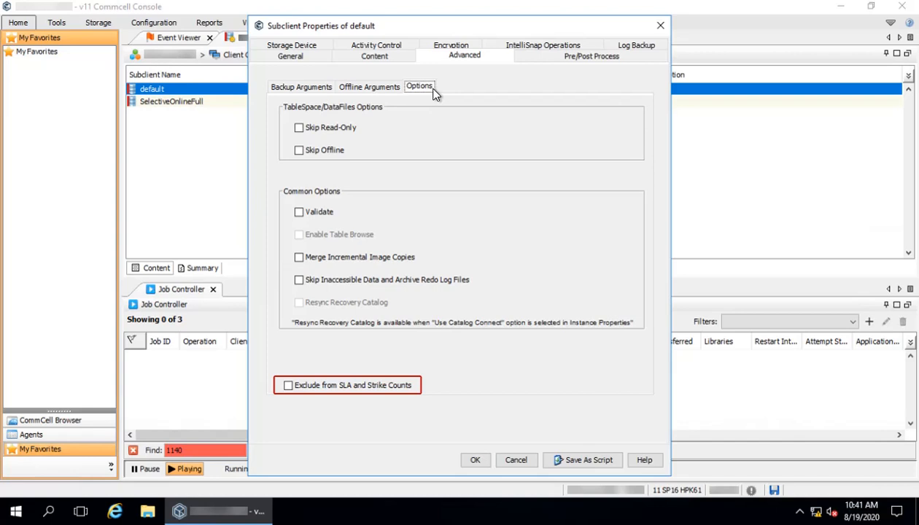
left_click(629, 60)
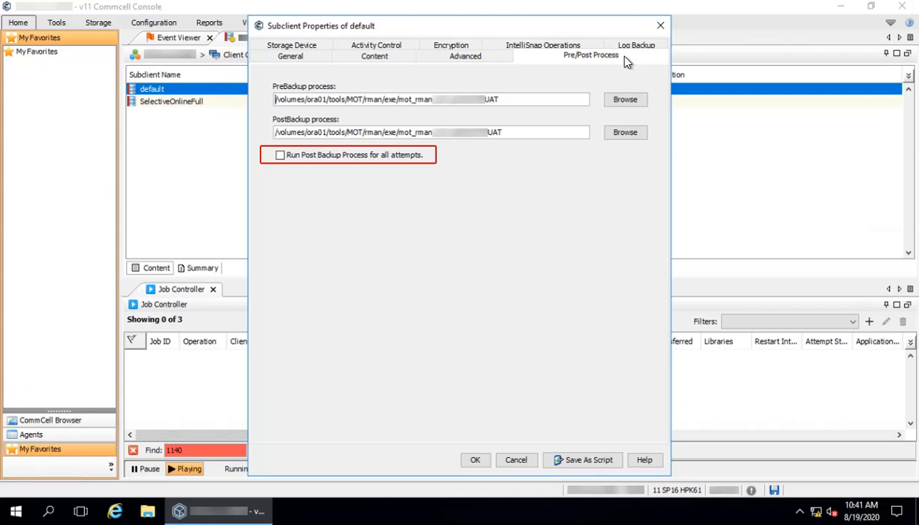
Review the default subclient's storage policy, data transfer, deduplication, activity control and encryption settings
left_click(324, 47)
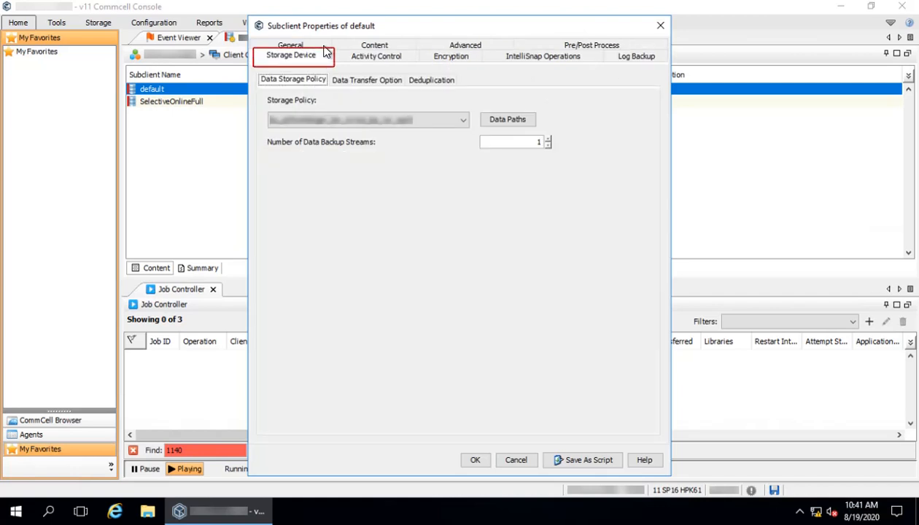
left_click(372, 81)
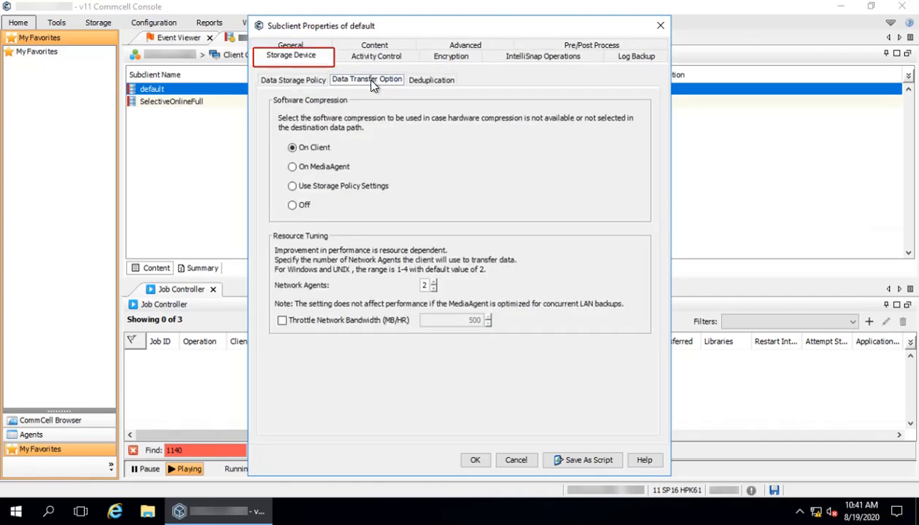
left_click(436, 79)
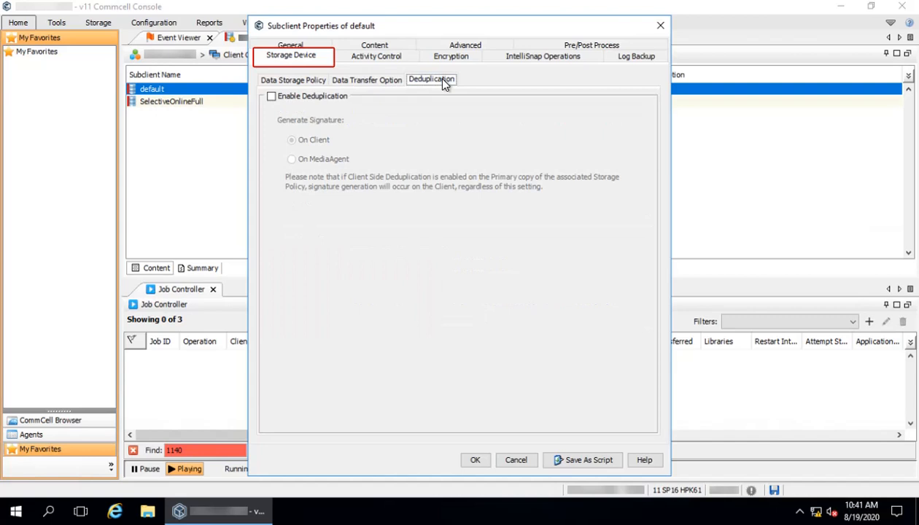
left_click(406, 61)
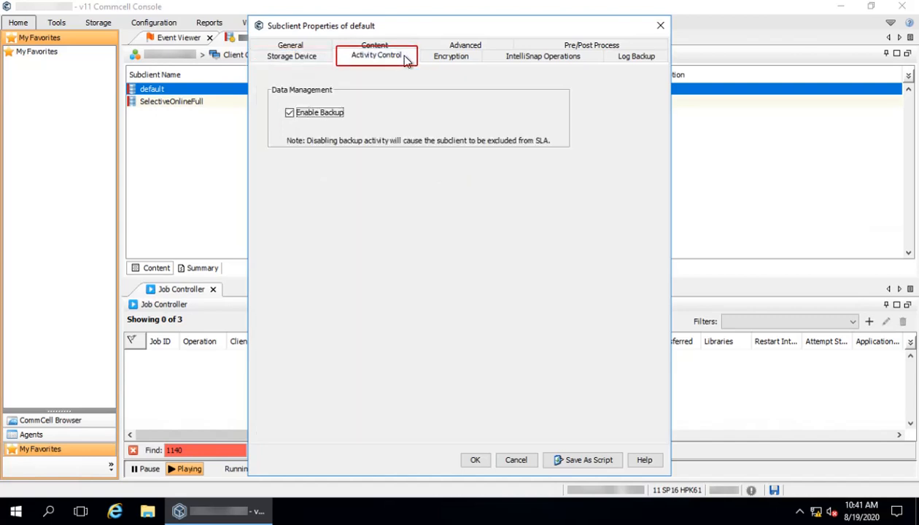
left_click(471, 61)
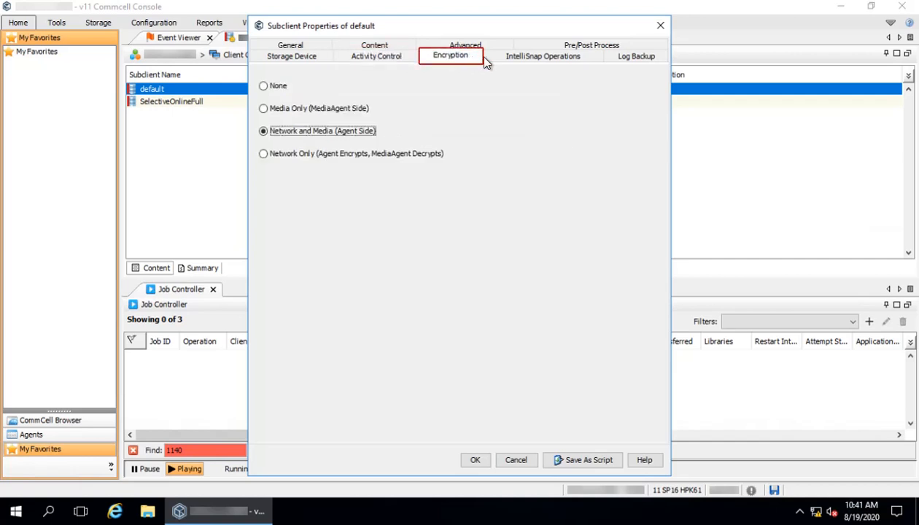
Review the default subclient's IntelliSnap and log backup settings, and close its properties without saving
left_click(587, 60)
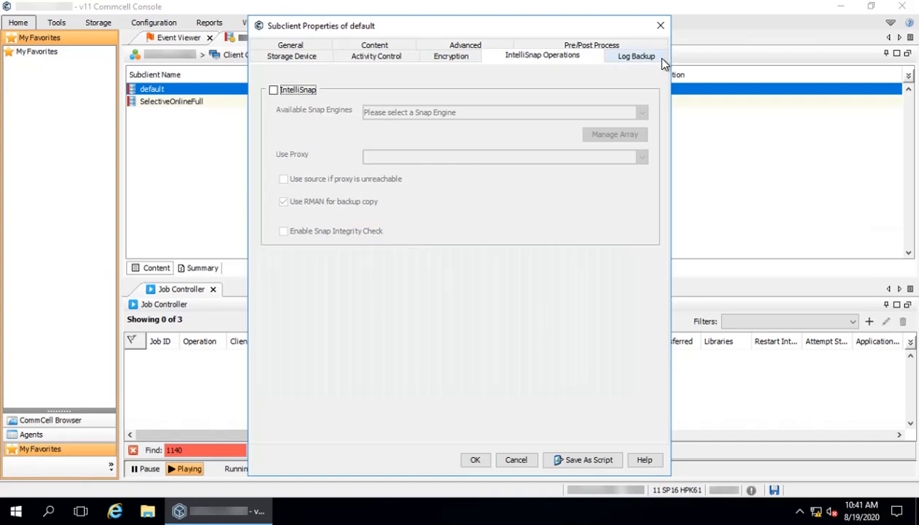
left_click(656, 60)
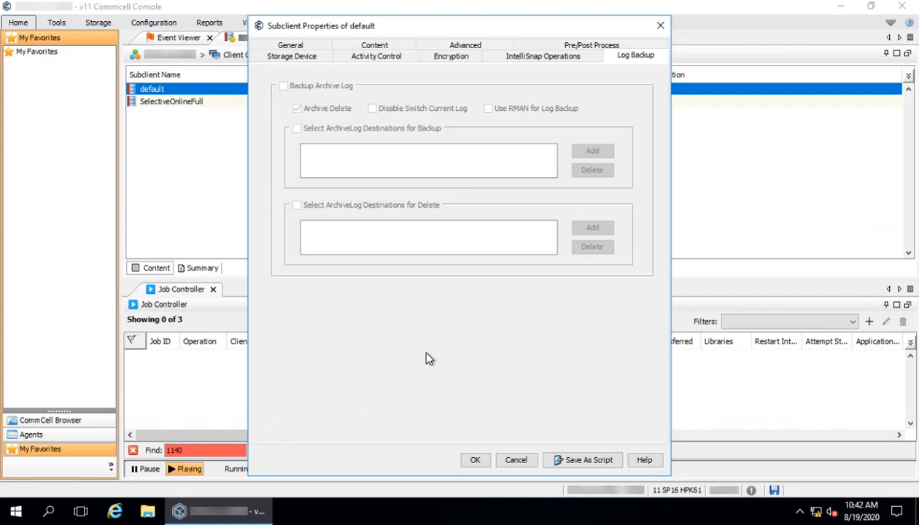
left_click(526, 463)
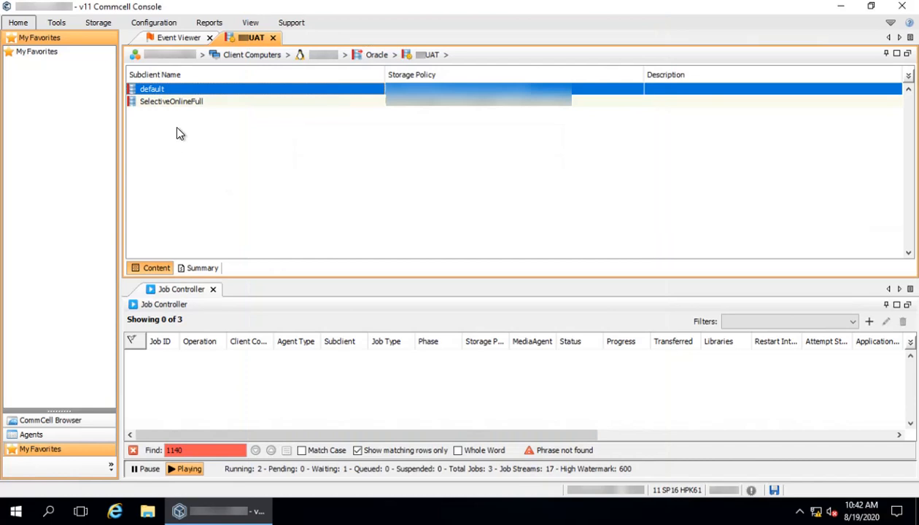
Open the SelectiveOnlineFull subclient's properties and review its backup content, advanced backup arguments and options, and pre/post backup processes
left_click(213, 108)
double_click(213, 108)
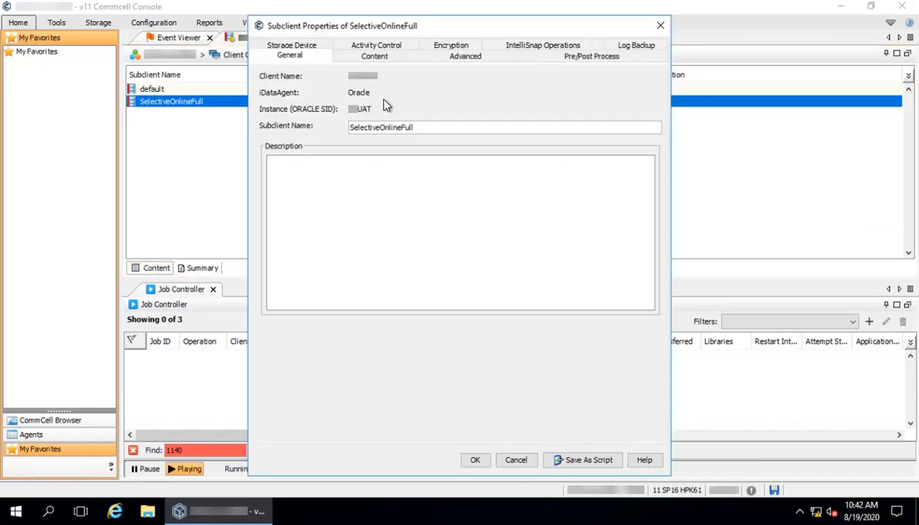
left_click(408, 65)
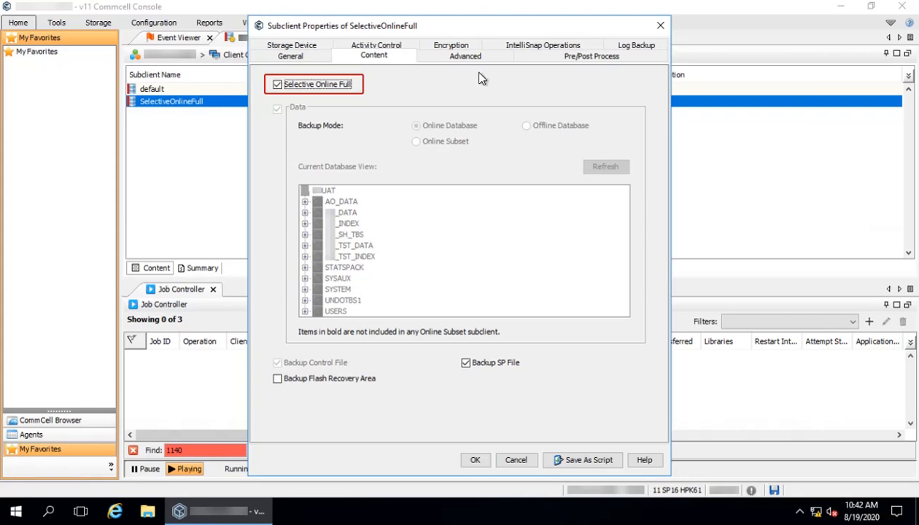
left_click(496, 61)
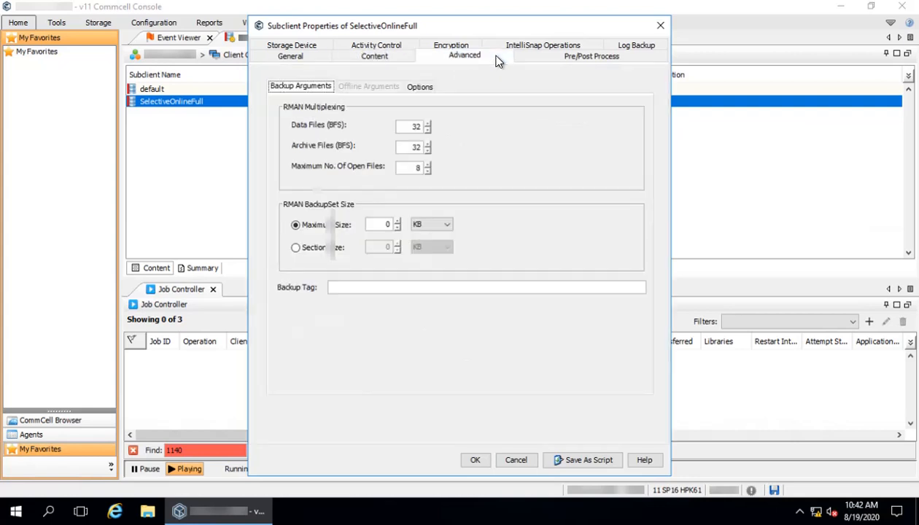
left_click(427, 88)
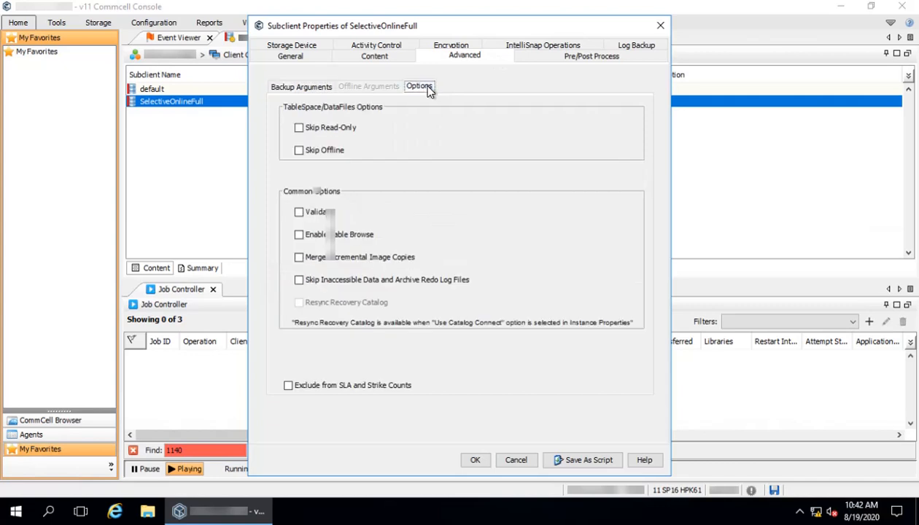
left_click(595, 59)
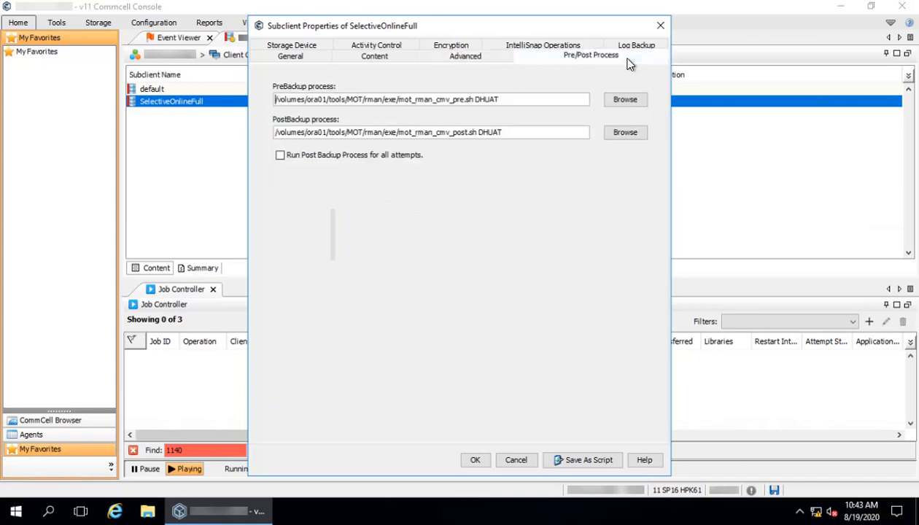
Review the SelectiveOnlineFull subclient's storage policy, data transfer, deduplication, activity control, encryption, IntelliSnap and log backup settings
left_click(321, 46)
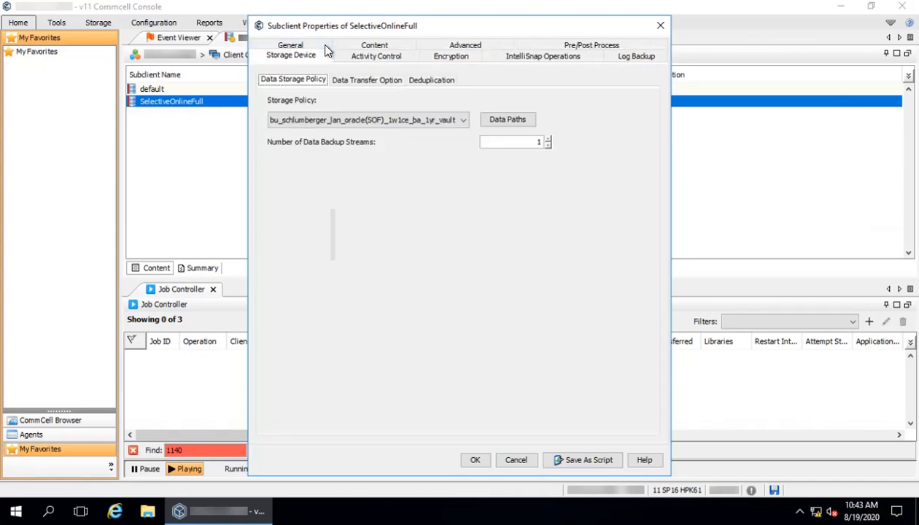
left_click(382, 81)
left_click(435, 80)
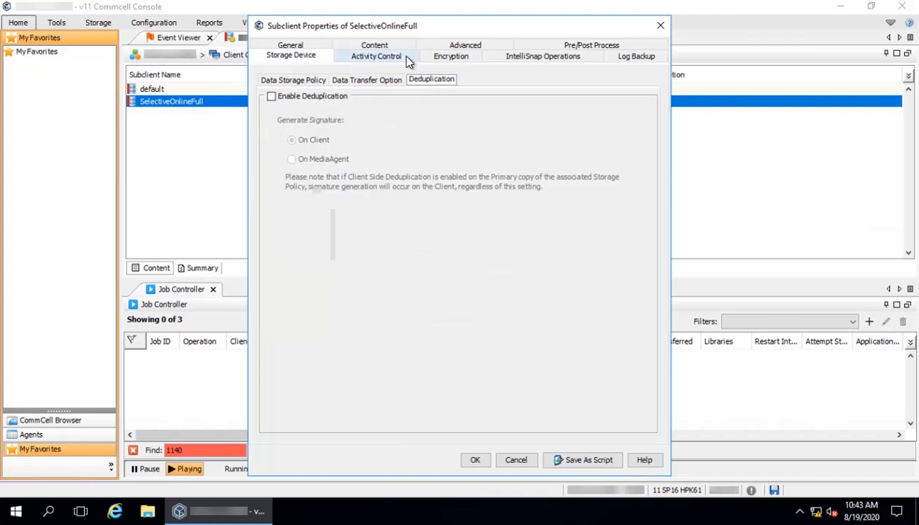
left_click(401, 57)
left_click(478, 63)
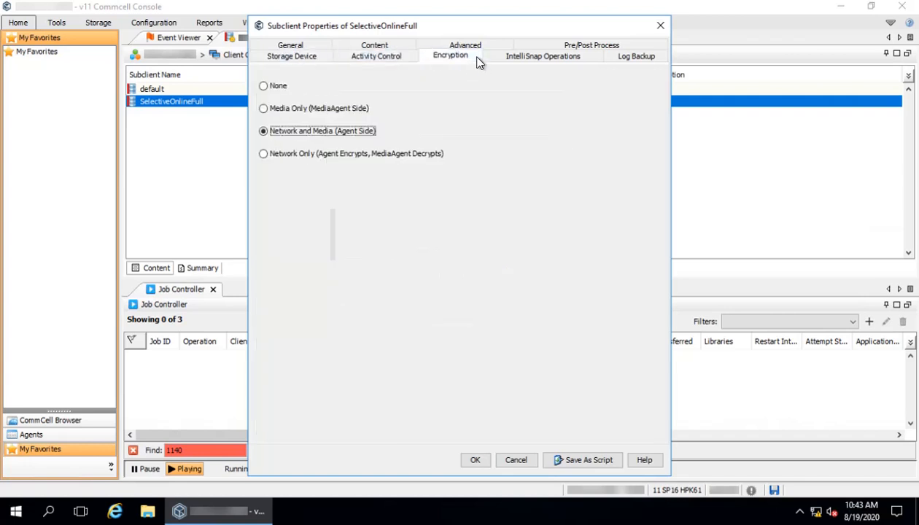
left_click(580, 59)
left_click(648, 57)
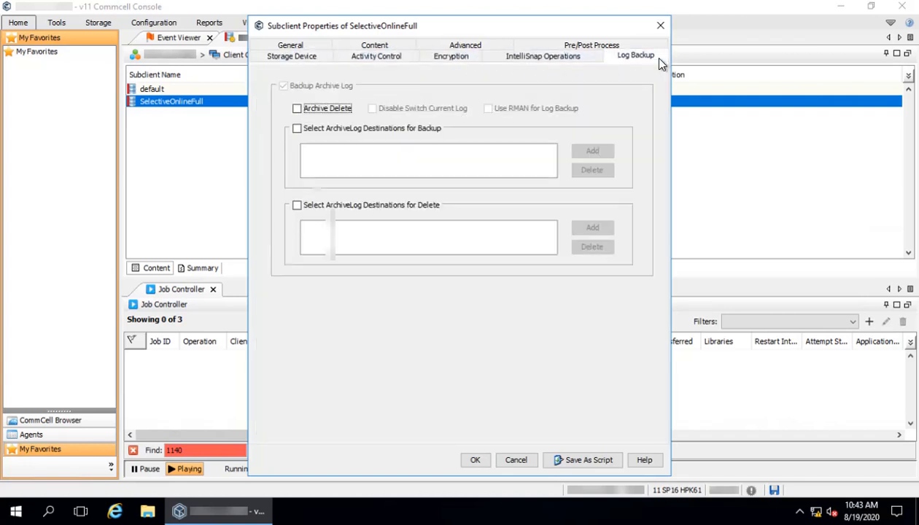